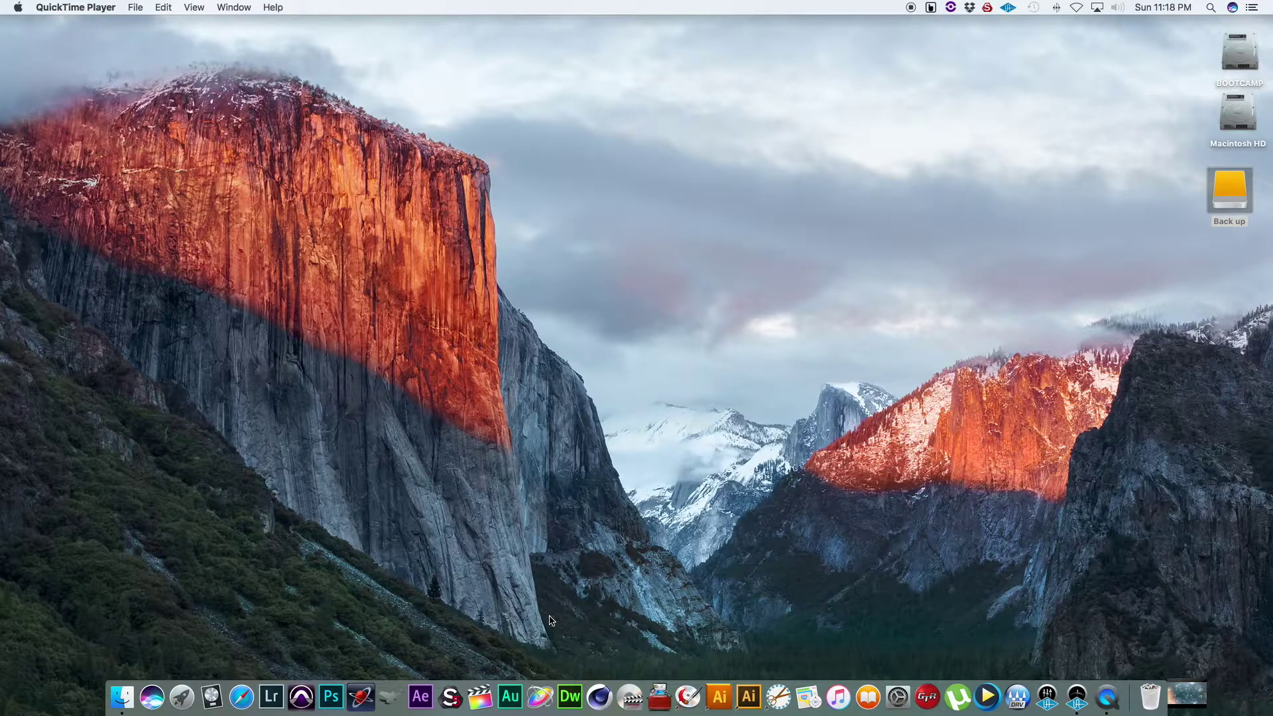
Launch Adobe Audition, dismiss the temp volume warning, and enlarge its window to fill the screen
click(510, 696)
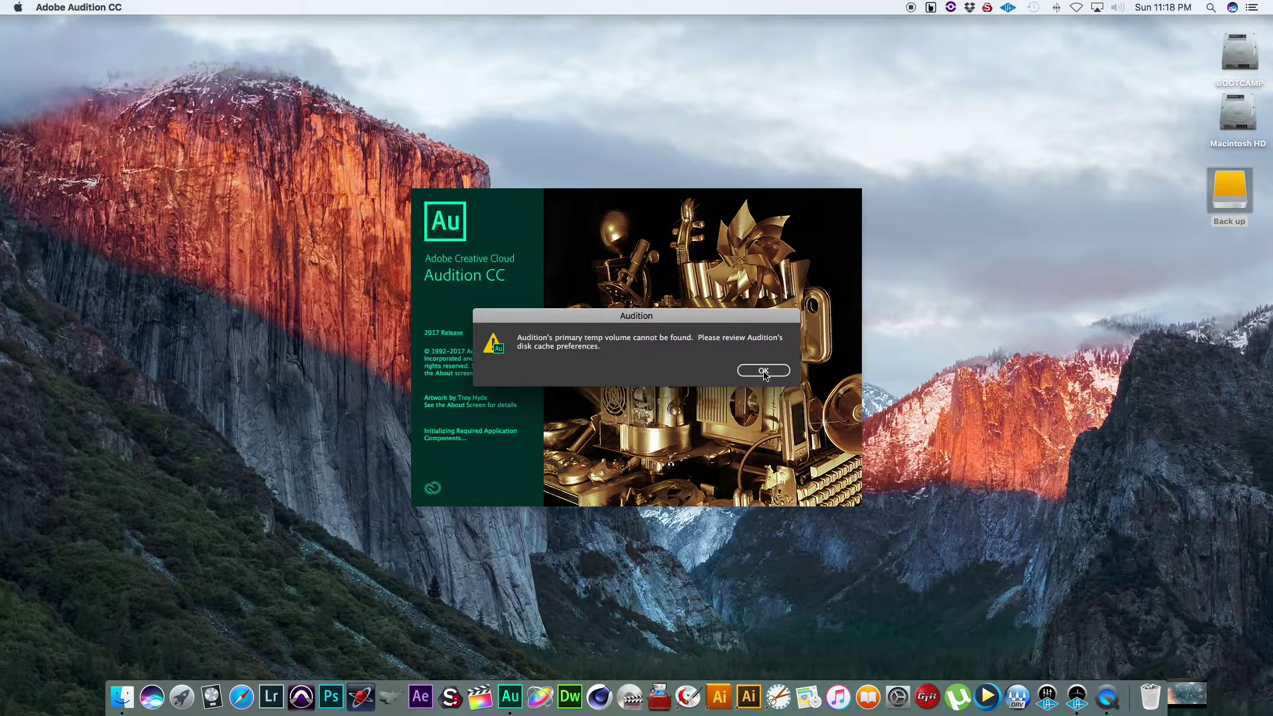
click(764, 373)
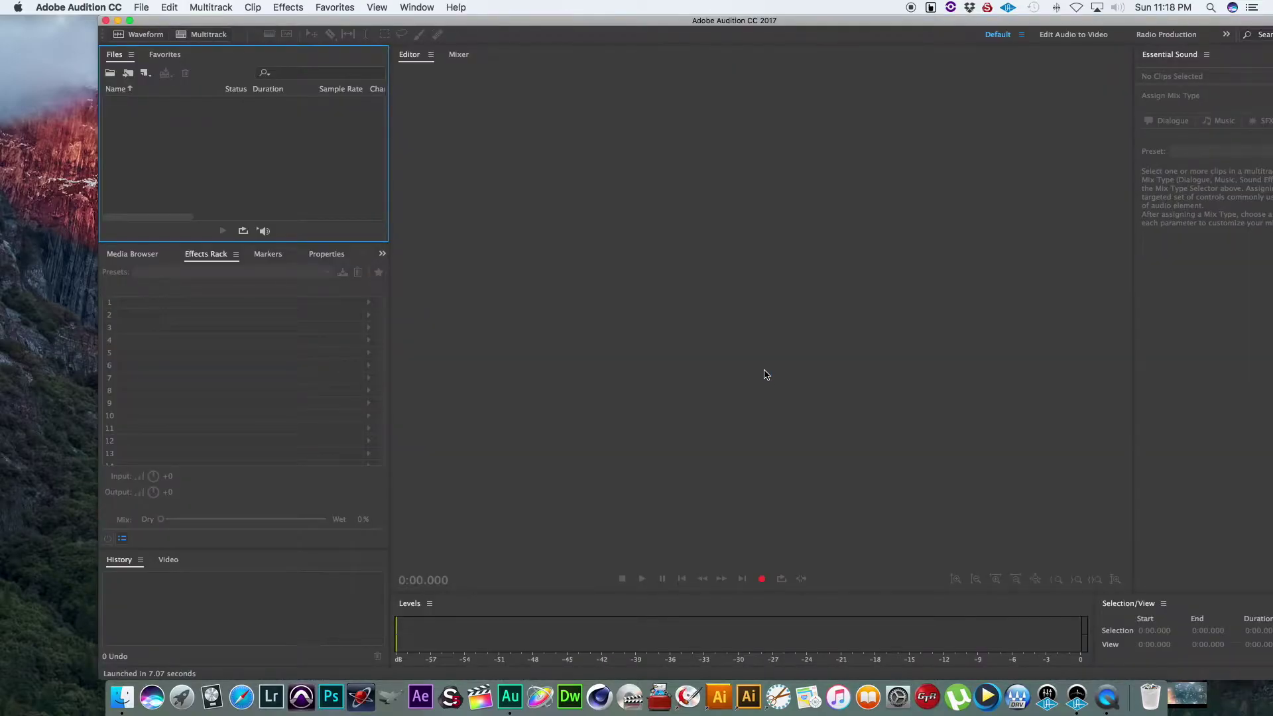
click(130, 20)
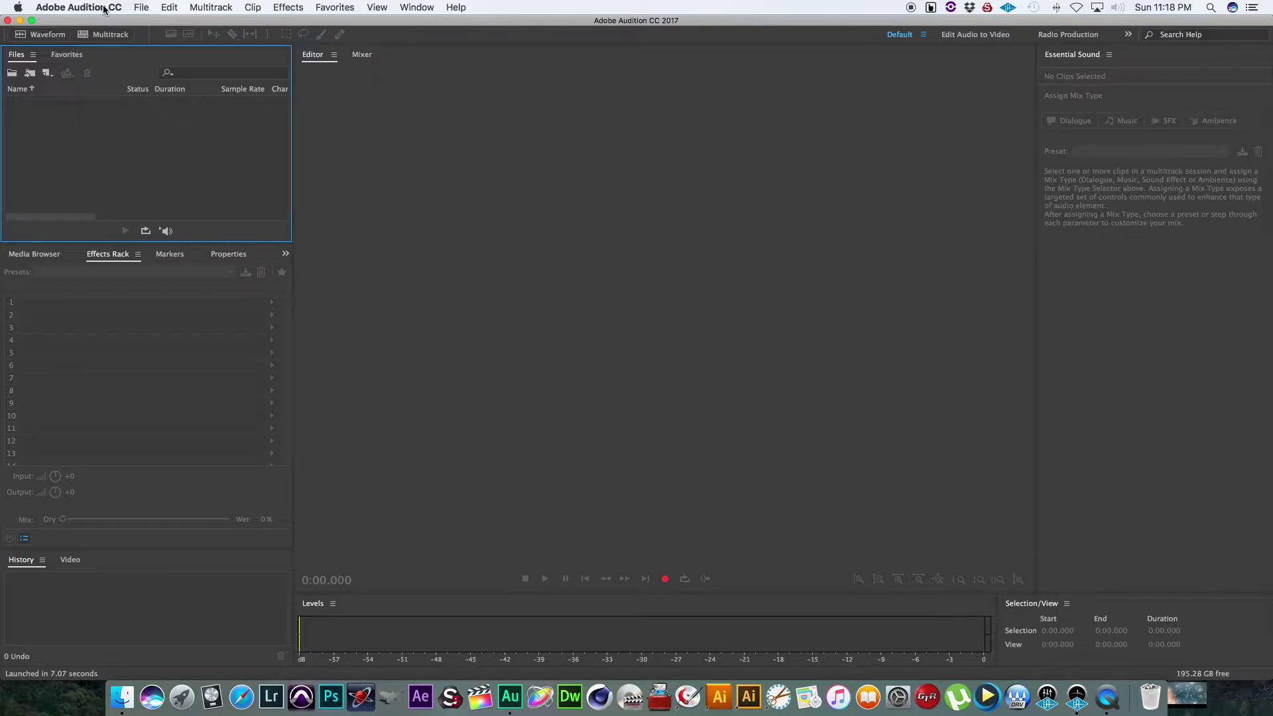
Open the application preferences and bring up the Audio Hardware settings
click(142, 9)
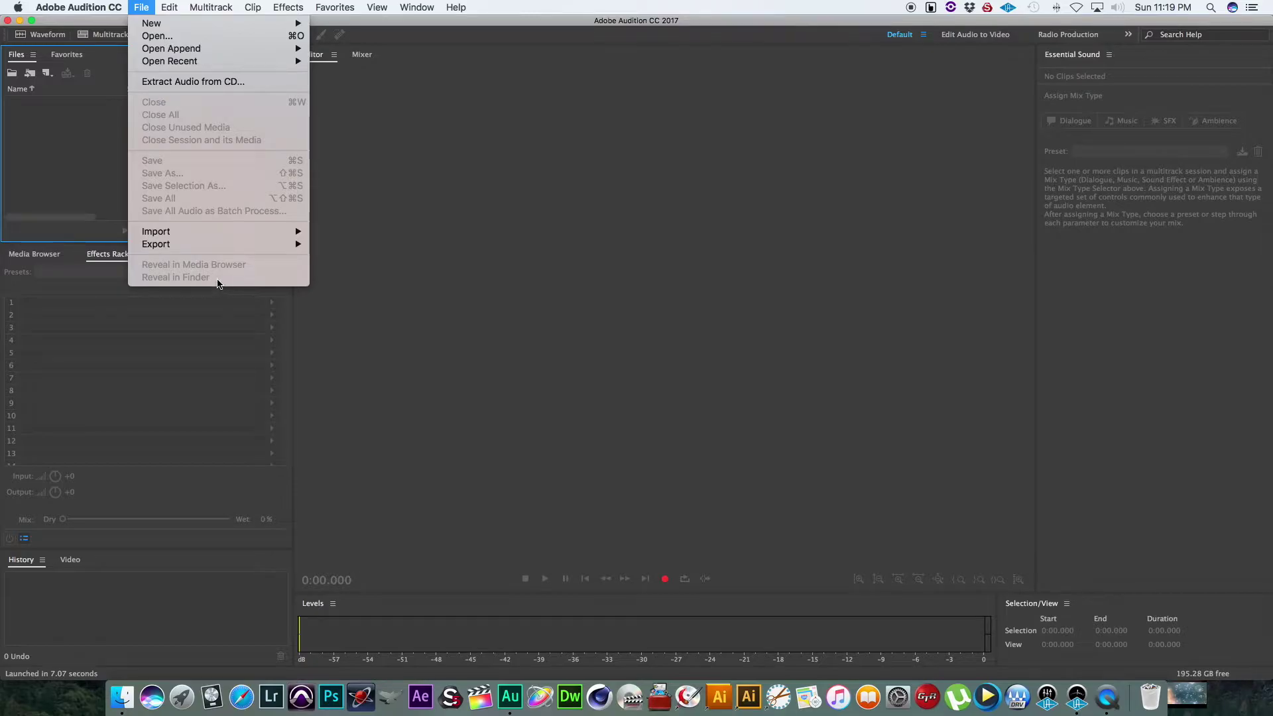
mouse_move(165, 20)
mouse_move(108, 8)
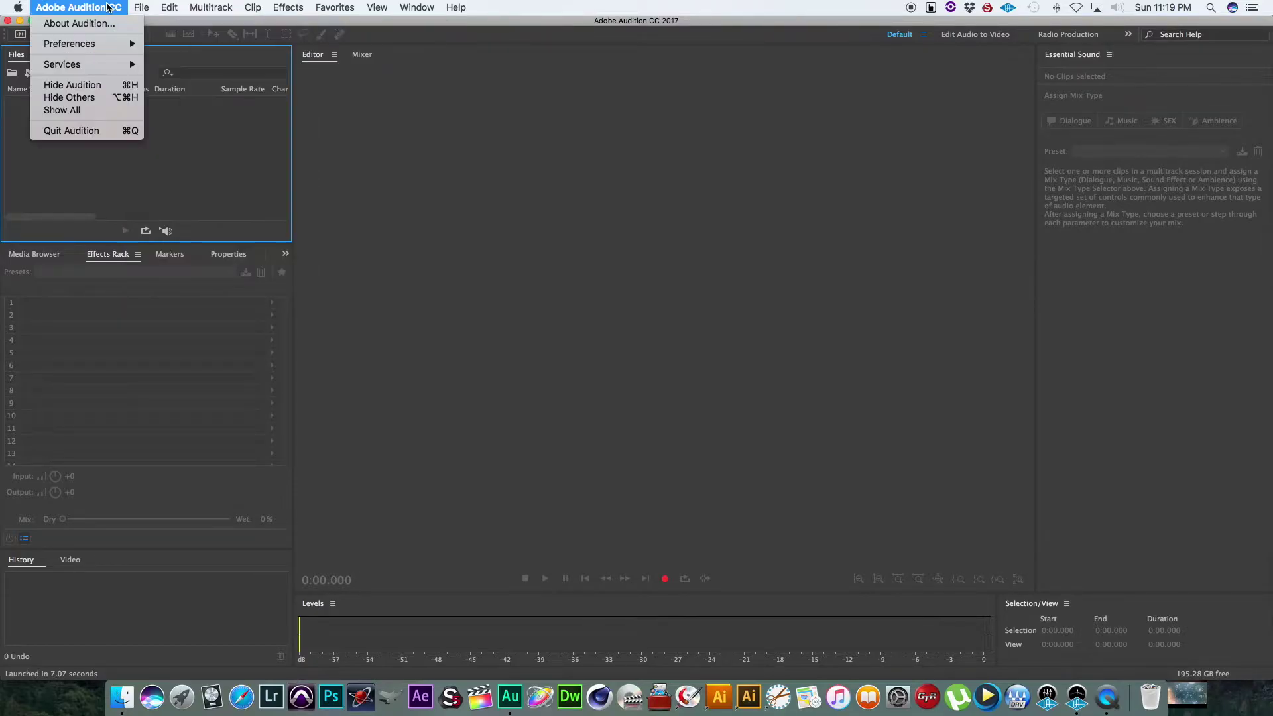
mouse_move(83, 44)
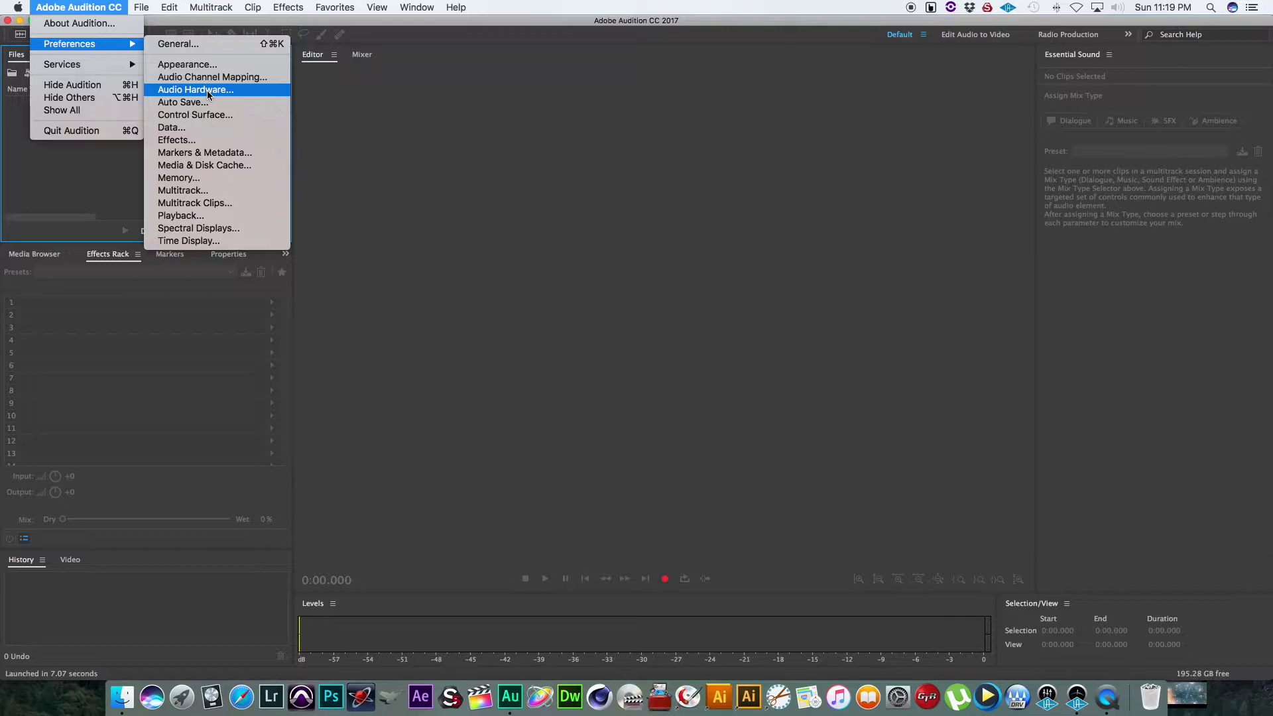
click(208, 93)
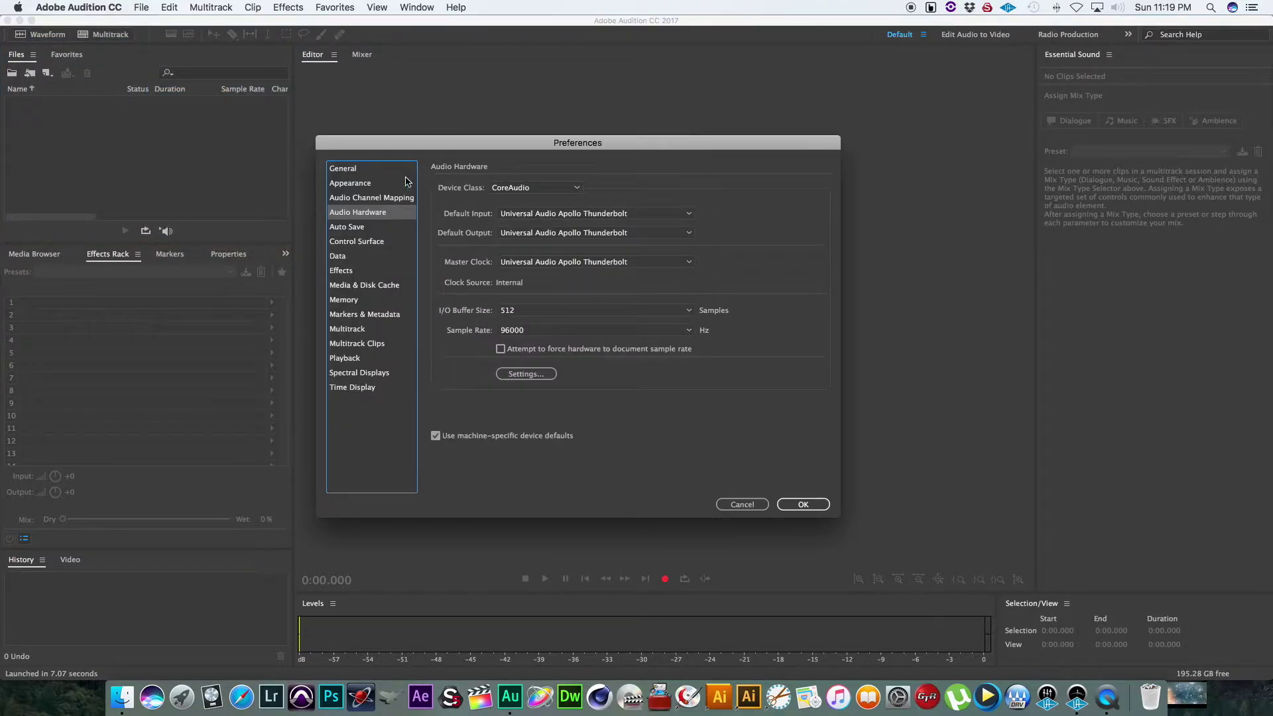
click(353, 173)
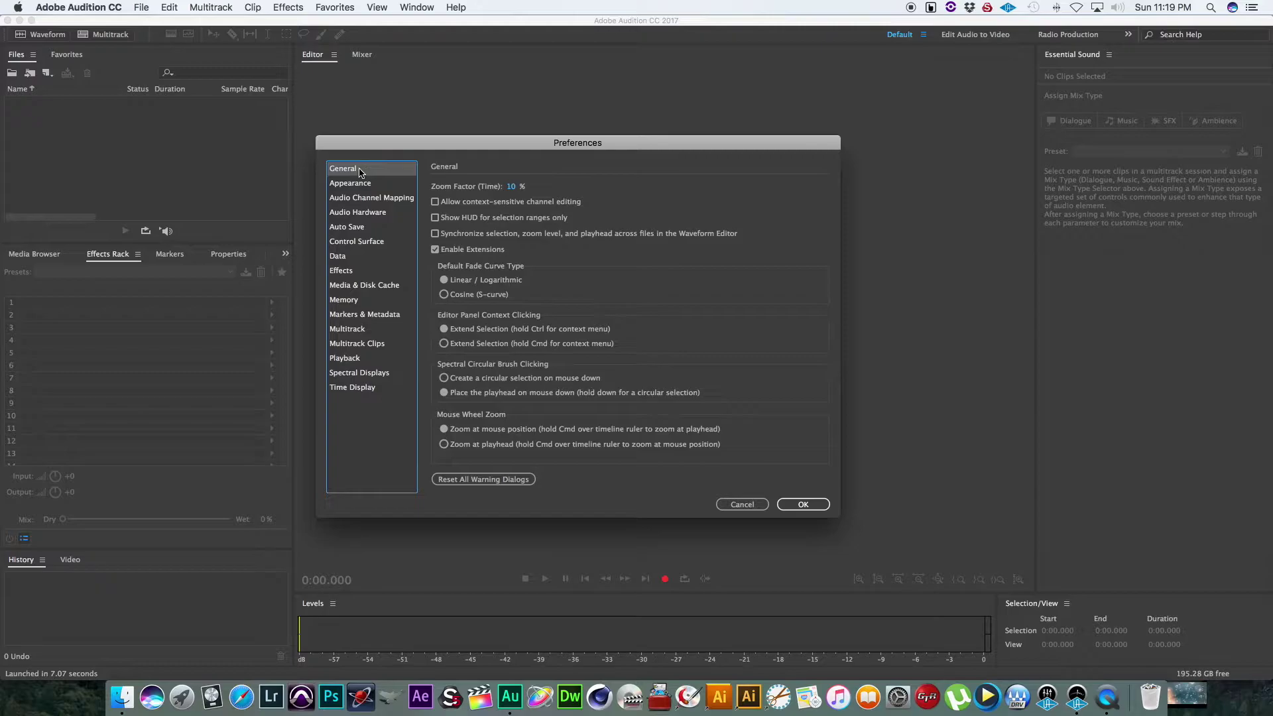
click(363, 213)
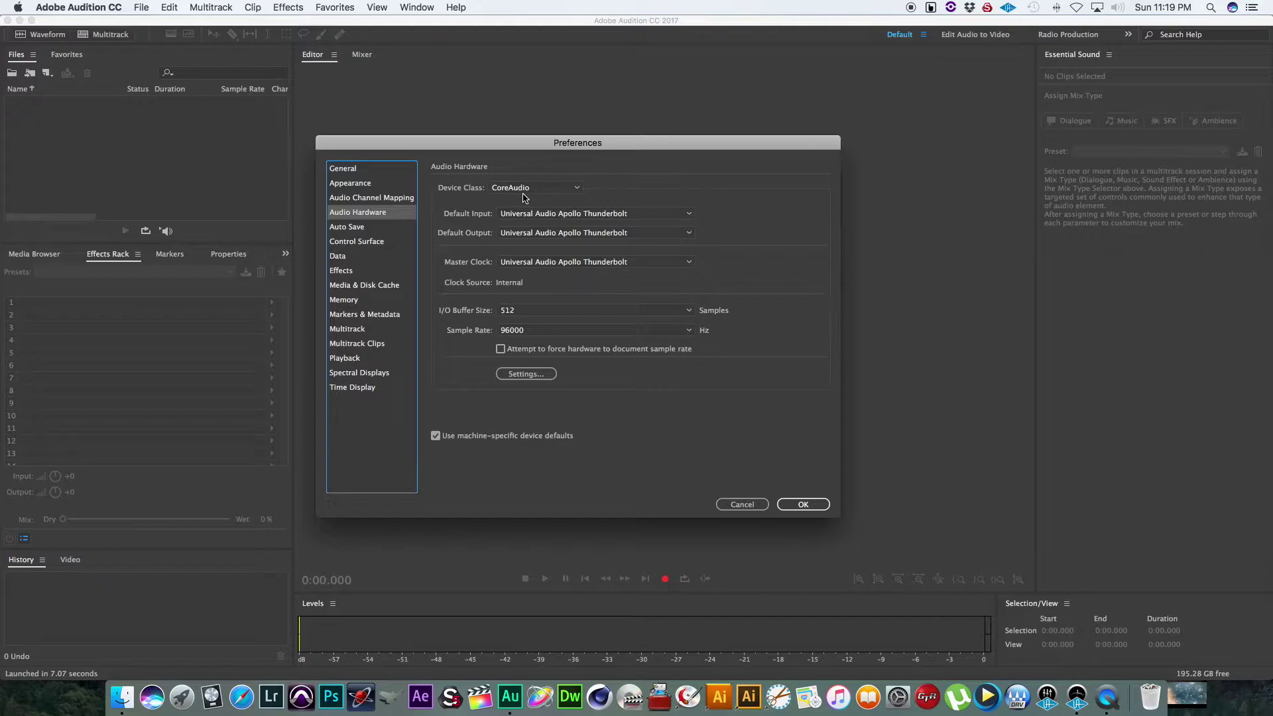
Choose Universal Audio Apollo Thunderbolt as the default input and output, and keep it as the master clock
click(690, 215)
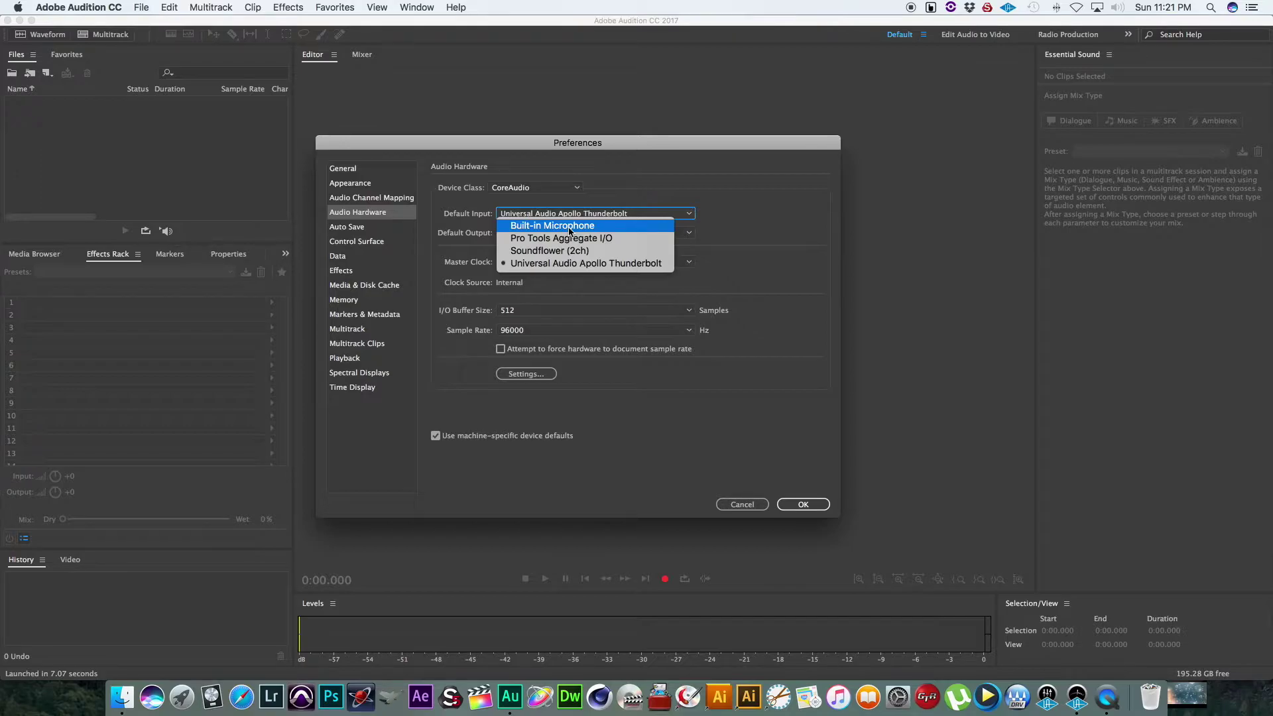
click(573, 266)
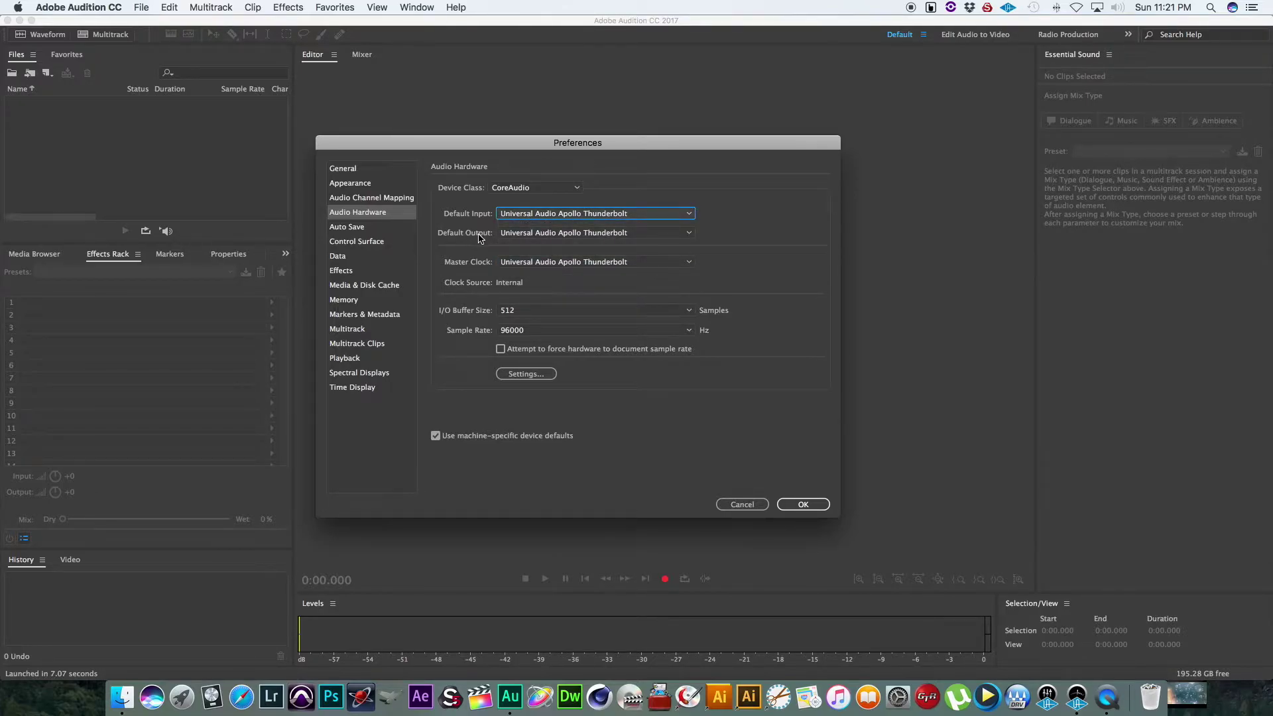
click(690, 233)
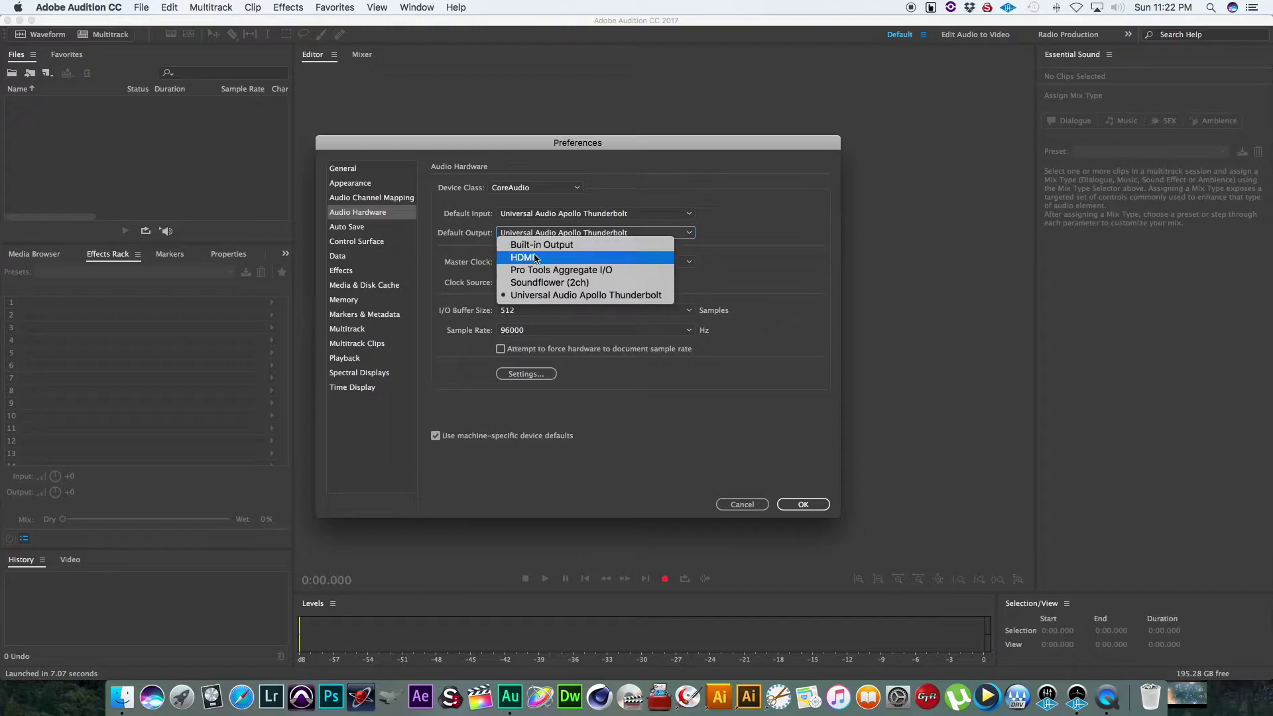
click(609, 298)
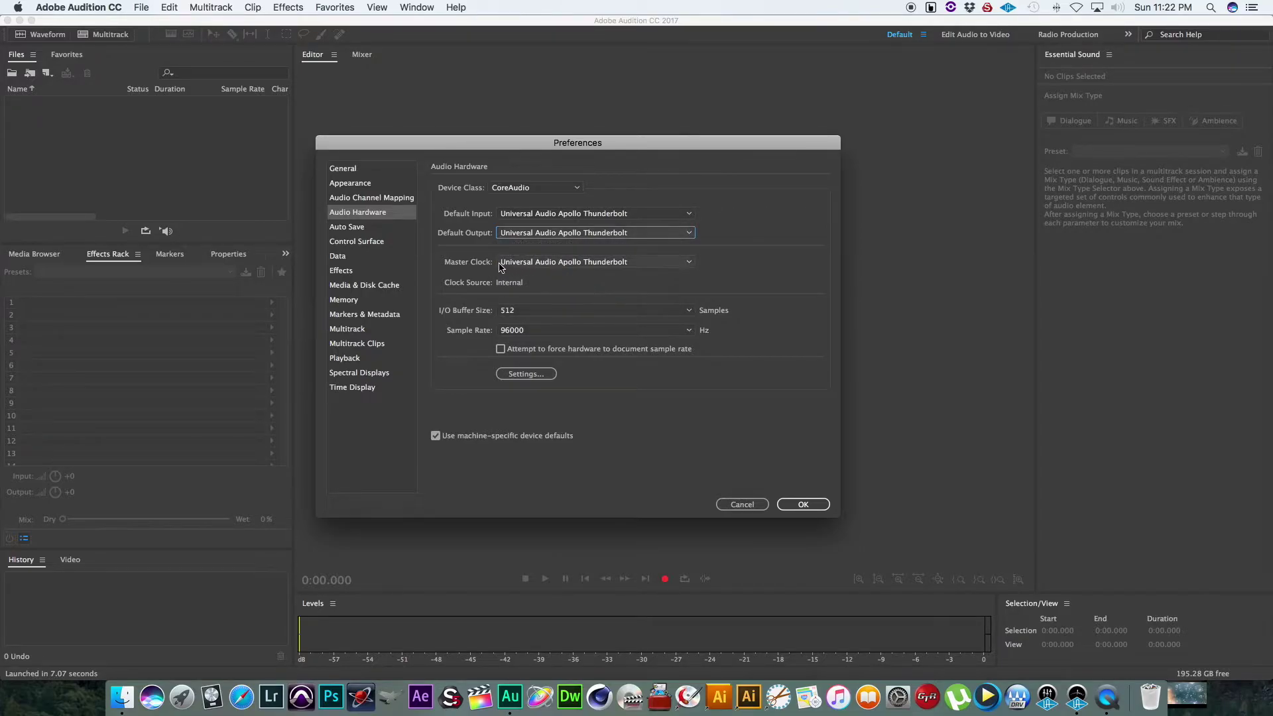
click(690, 265)
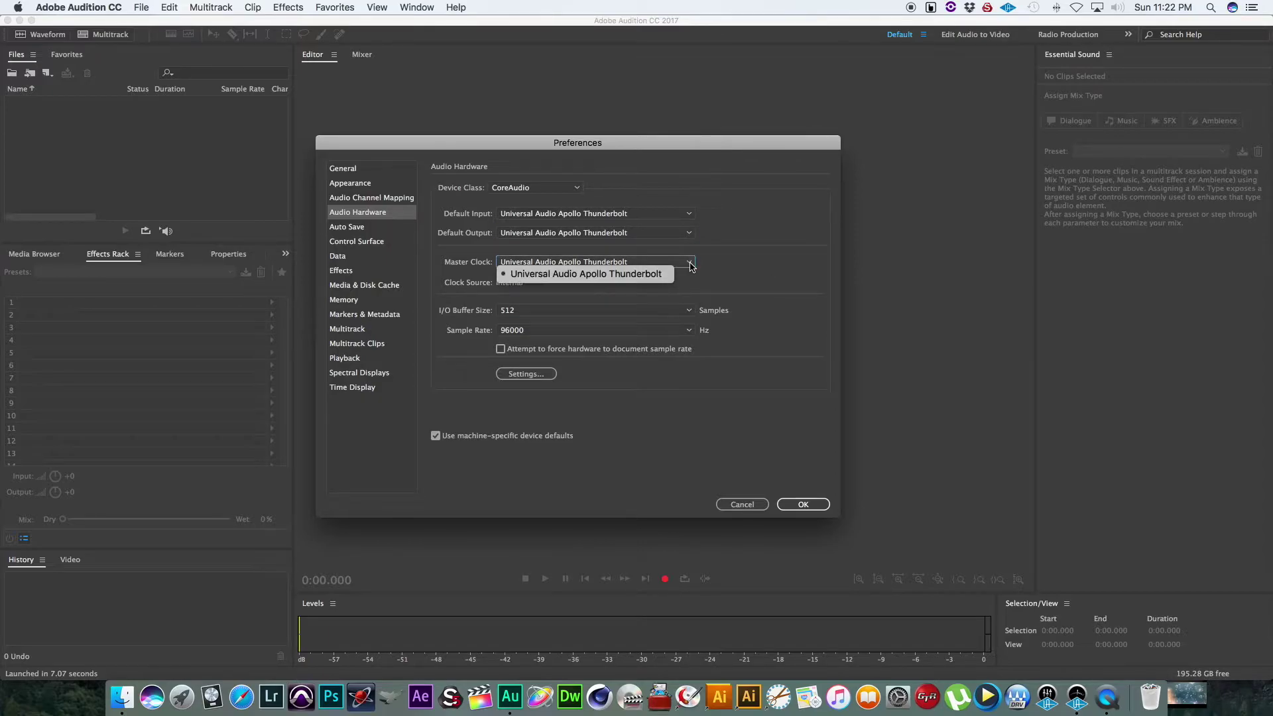
click(690, 265)
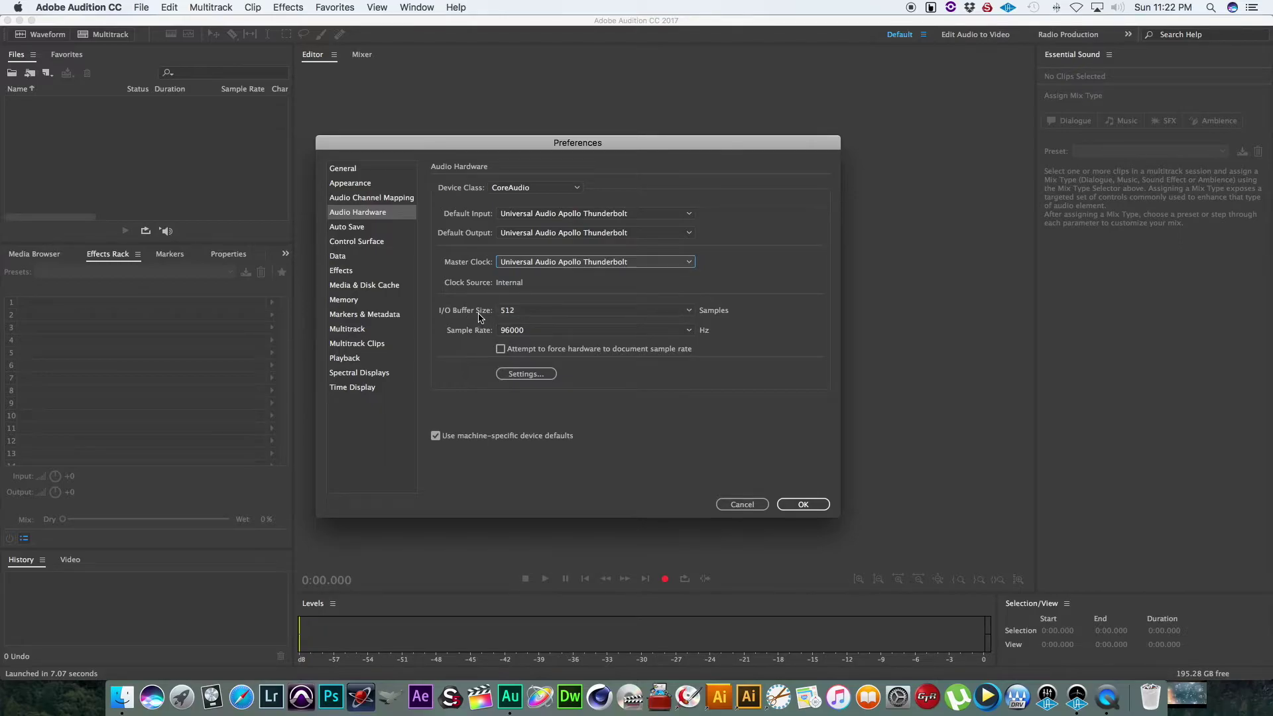
Keep the I/O buffer size at 512 samples and the sample rate at 96000 Hz, and accept the preferences
click(690, 312)
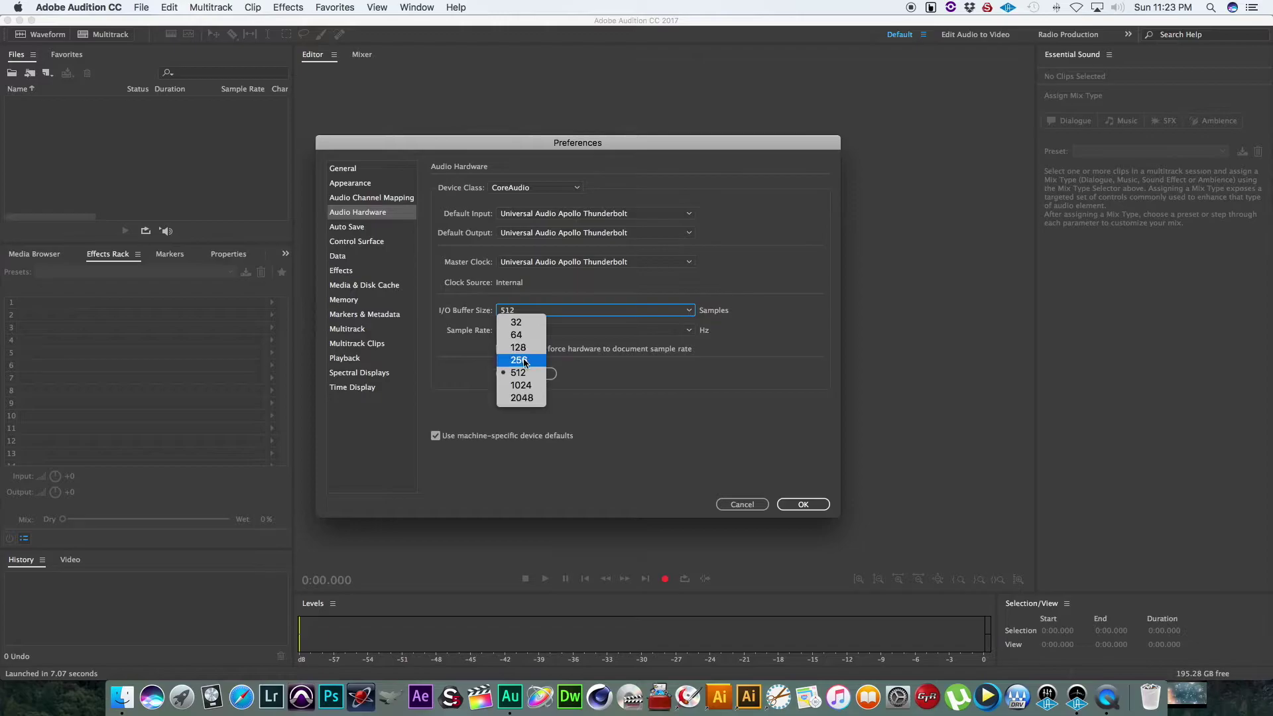
click(630, 387)
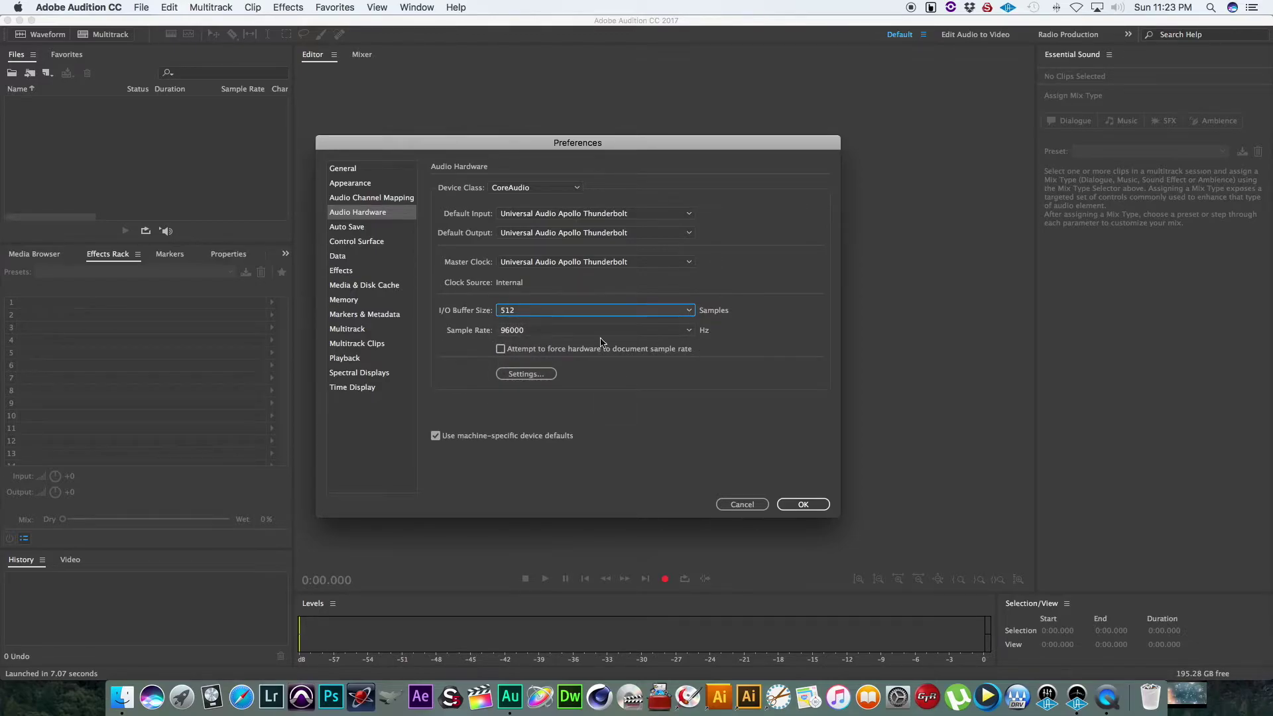
click(690, 332)
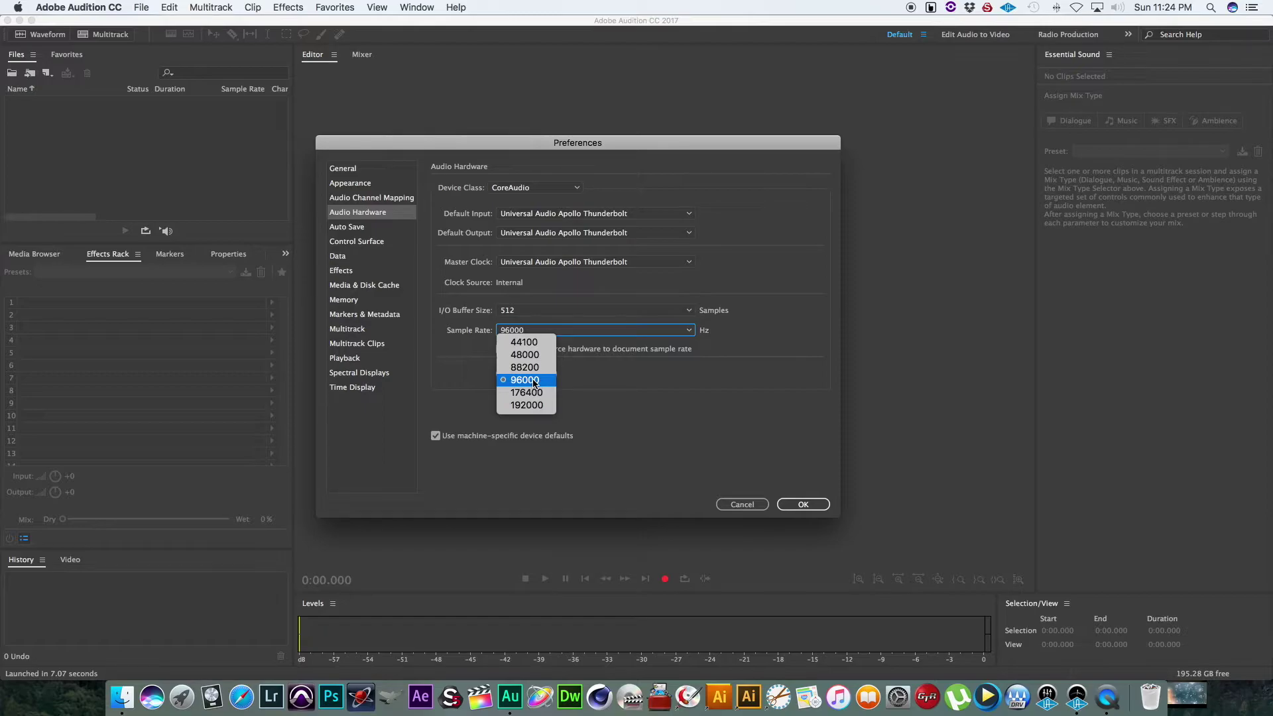
click(598, 385)
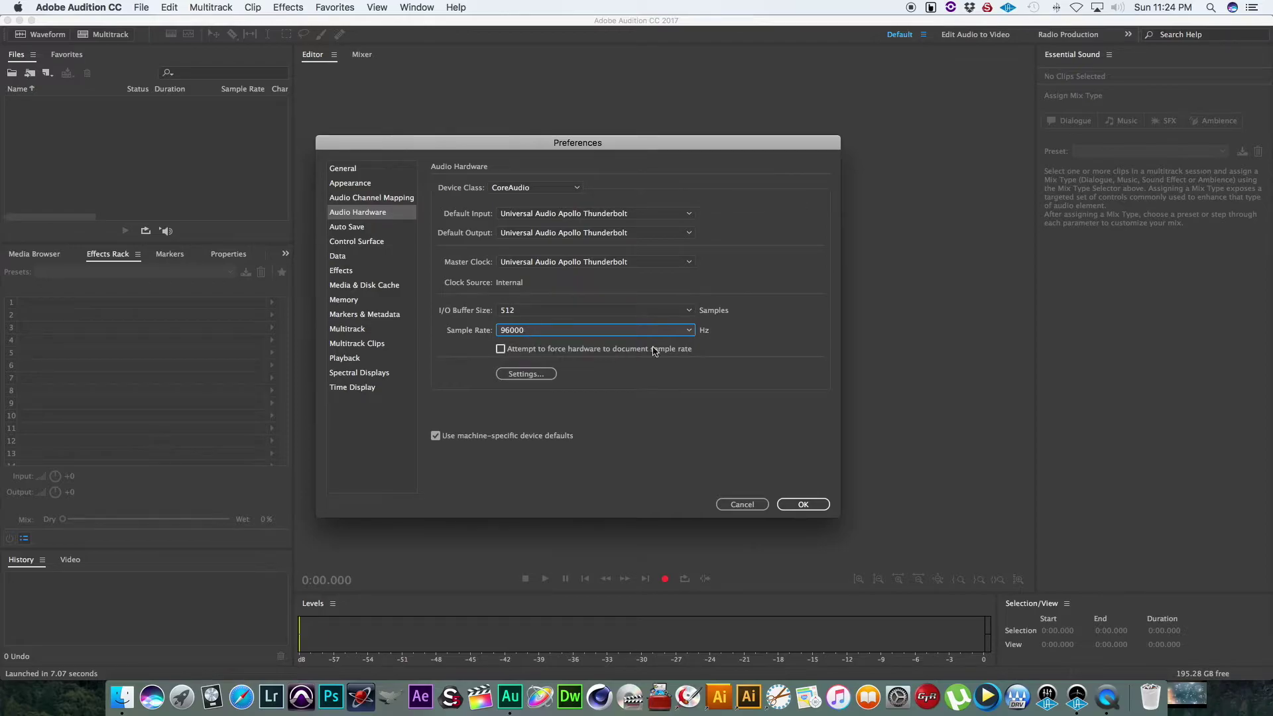
click(554, 377)
click(804, 505)
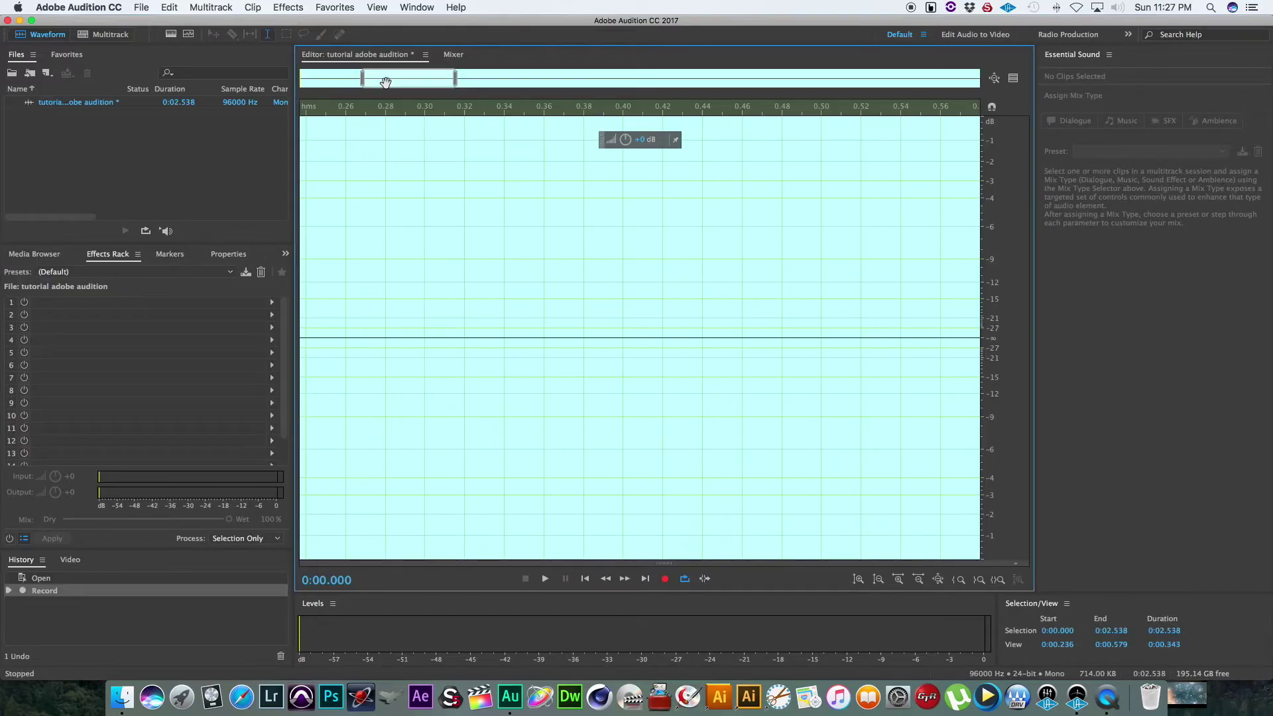
Start a new multitrack session named "tutorial adobe audition" and choose the Music folder as its location
click(141, 8)
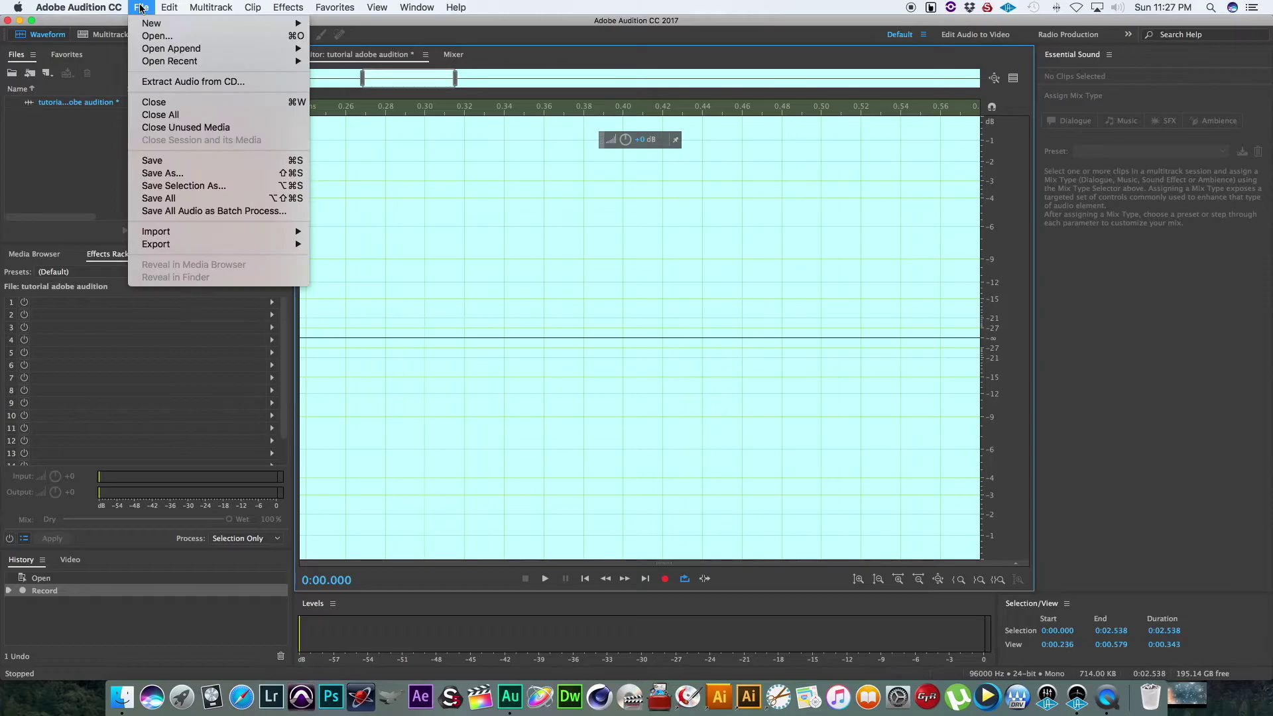
mouse_move(149, 24)
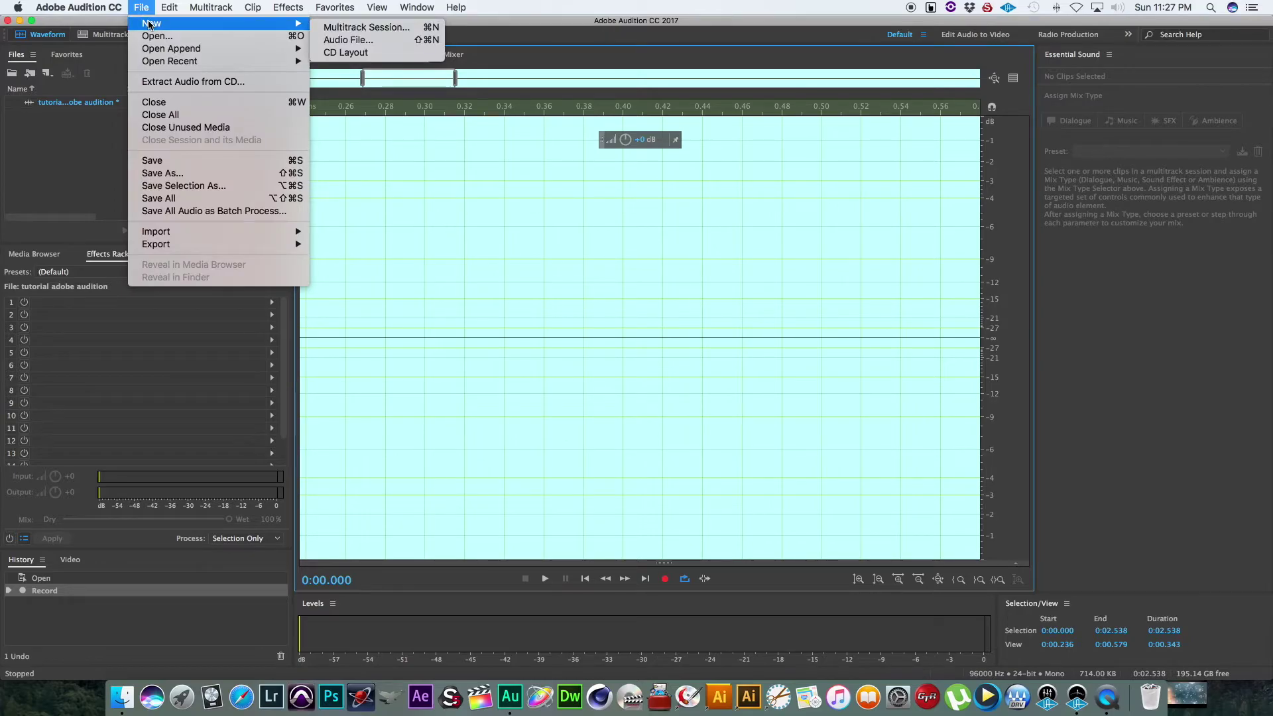
click(393, 30)
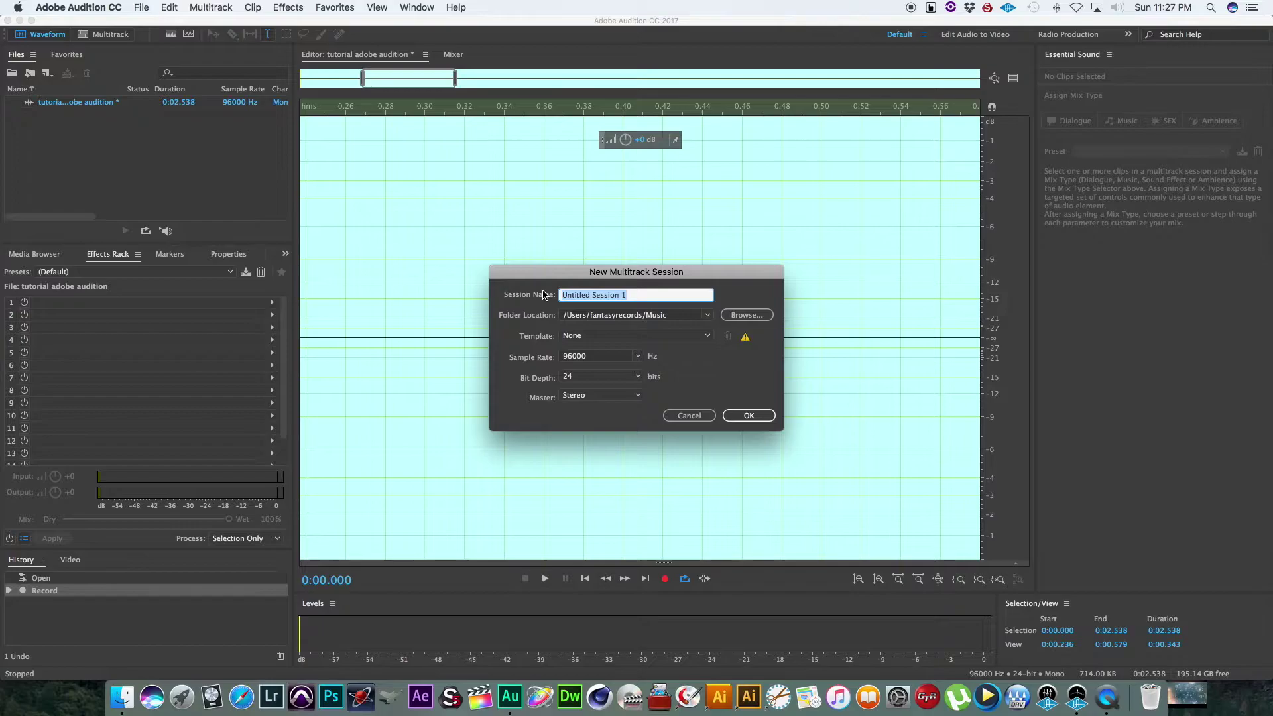
key(BackSpace)
text(tutorial adobe audition)
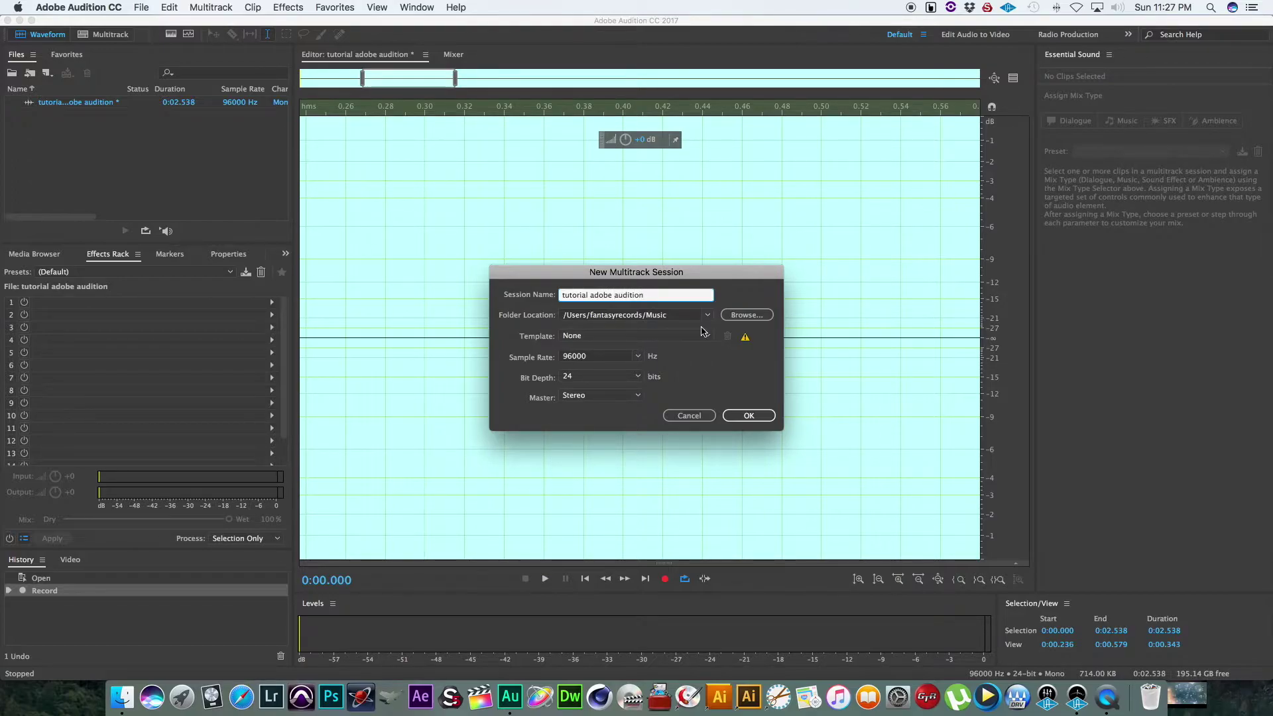
click(746, 315)
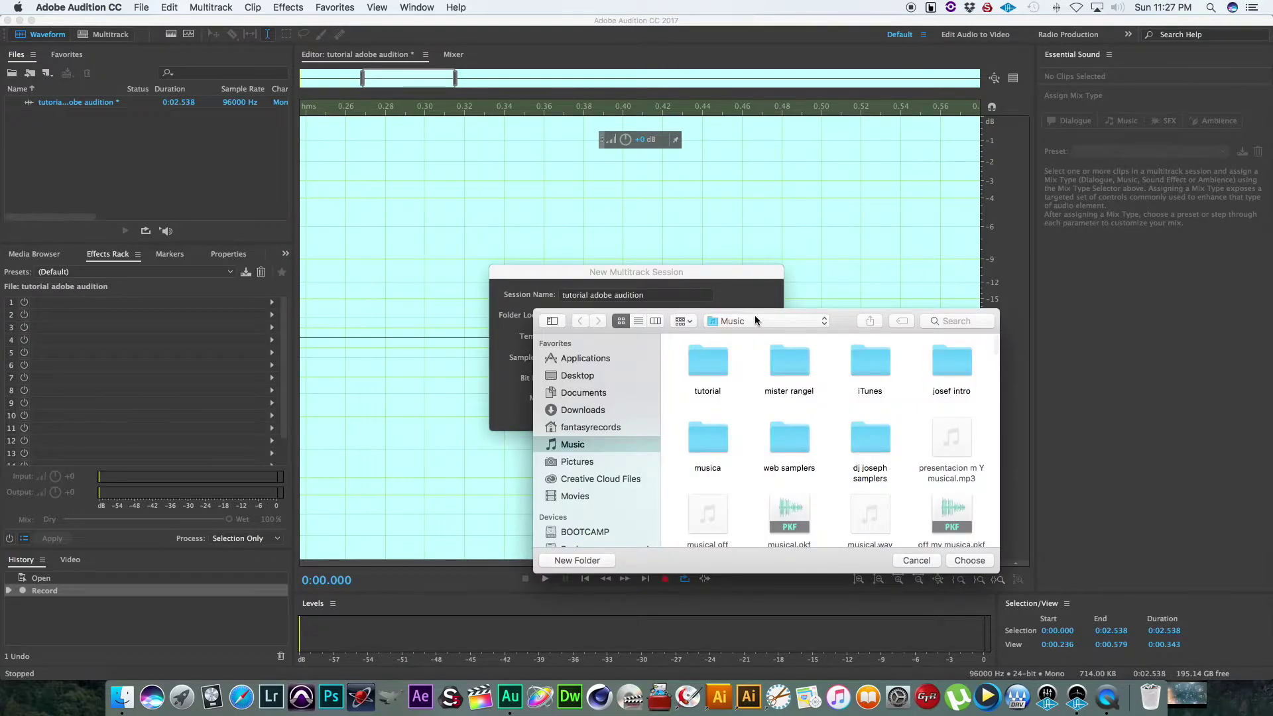
scroll(802, 457, down, 5)
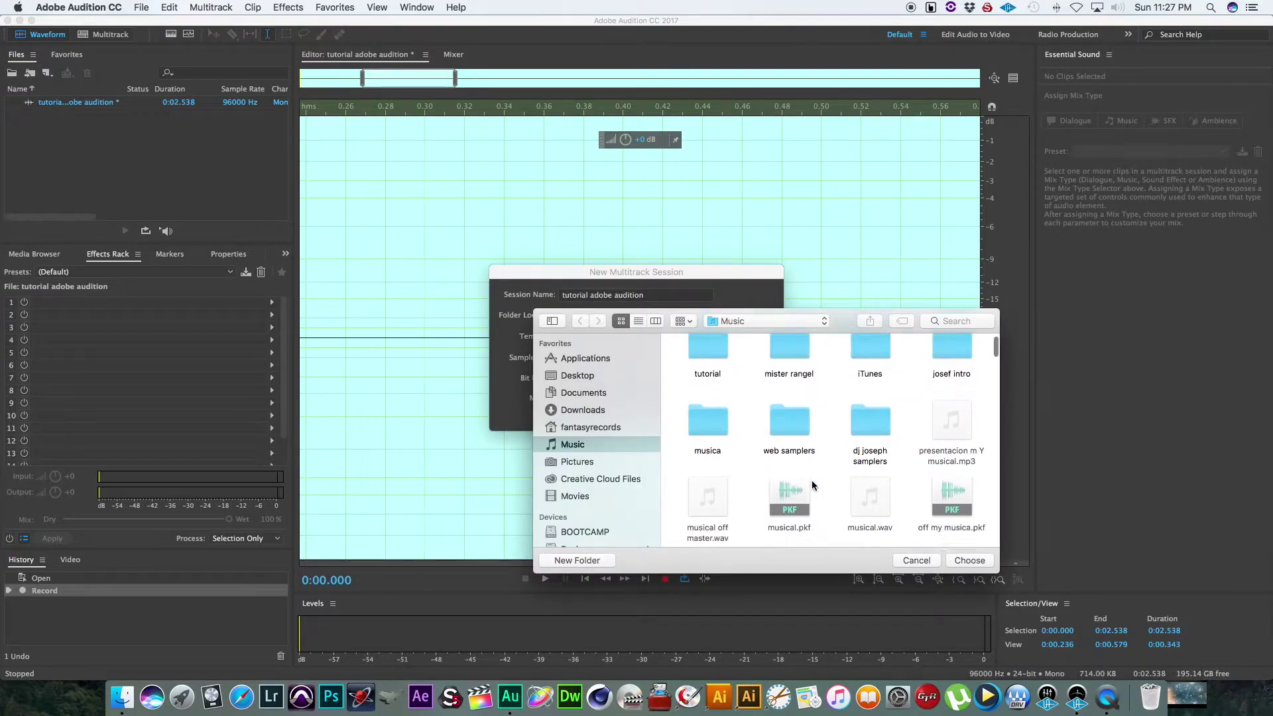
click(969, 562)
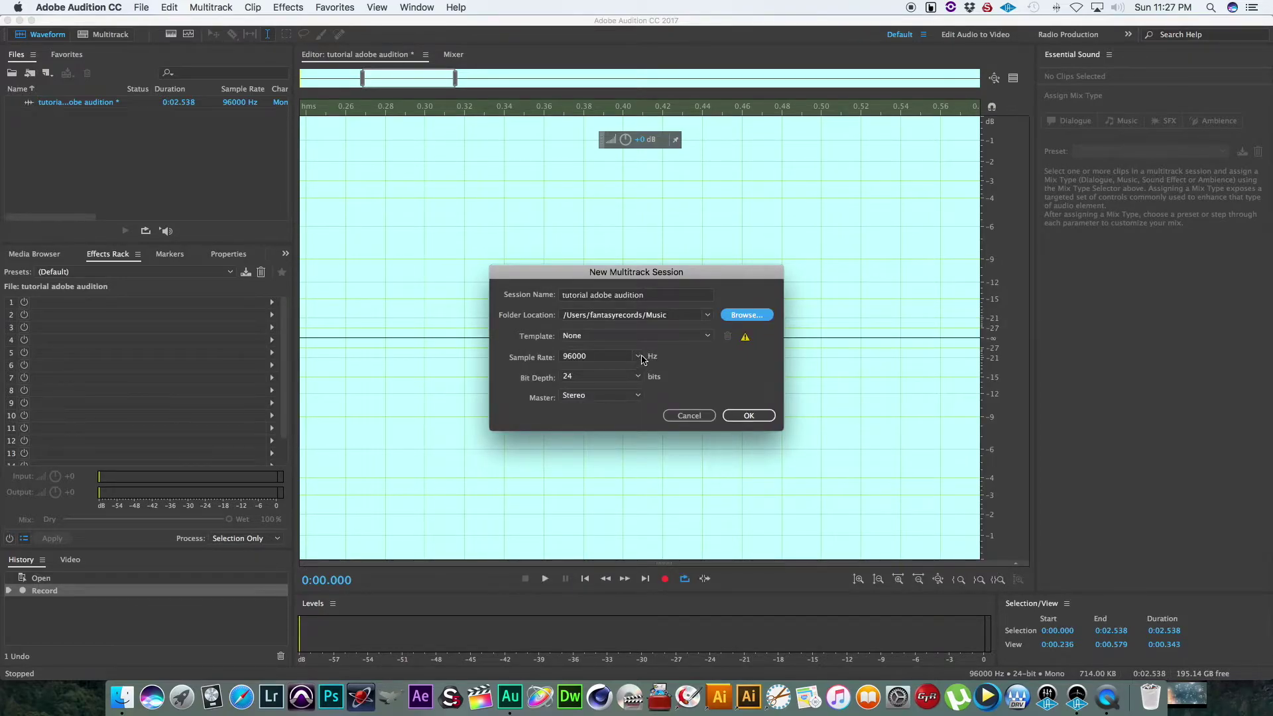
Keep the session template at None and the sample rate at 96000 Hz, and choose a bit depth of 24
click(708, 336)
click(708, 336)
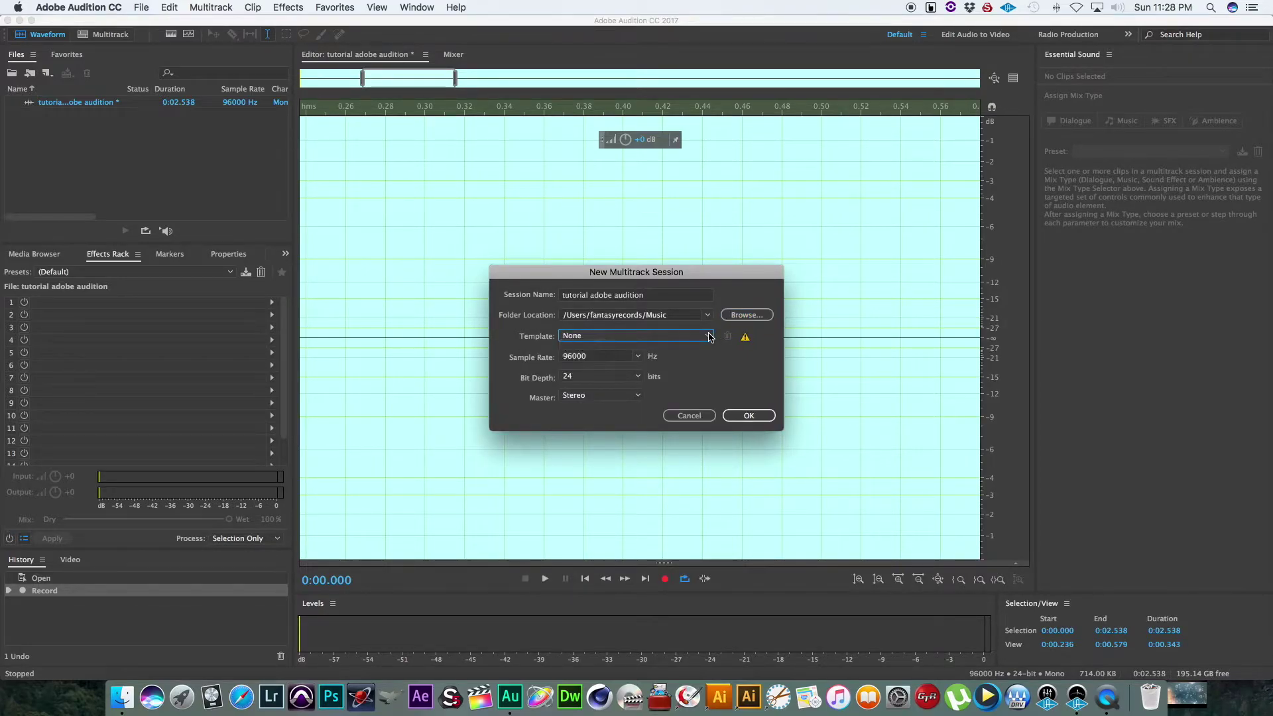
click(638, 357)
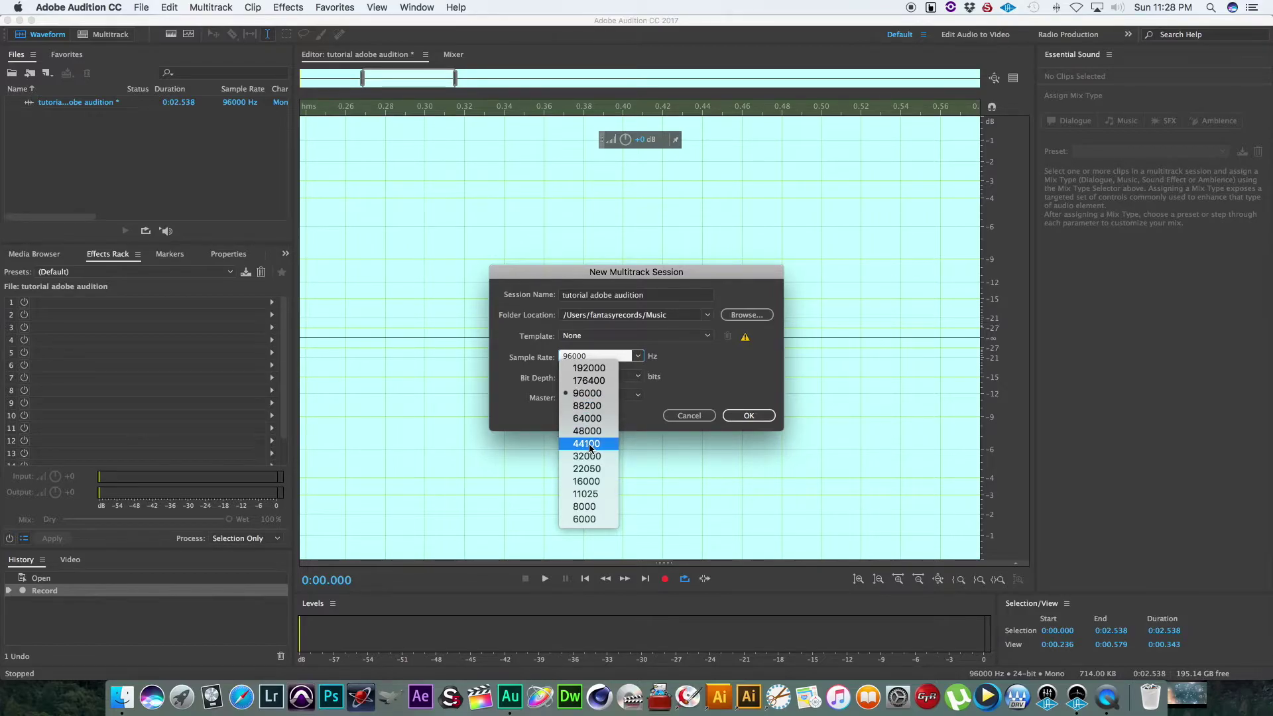
click(741, 371)
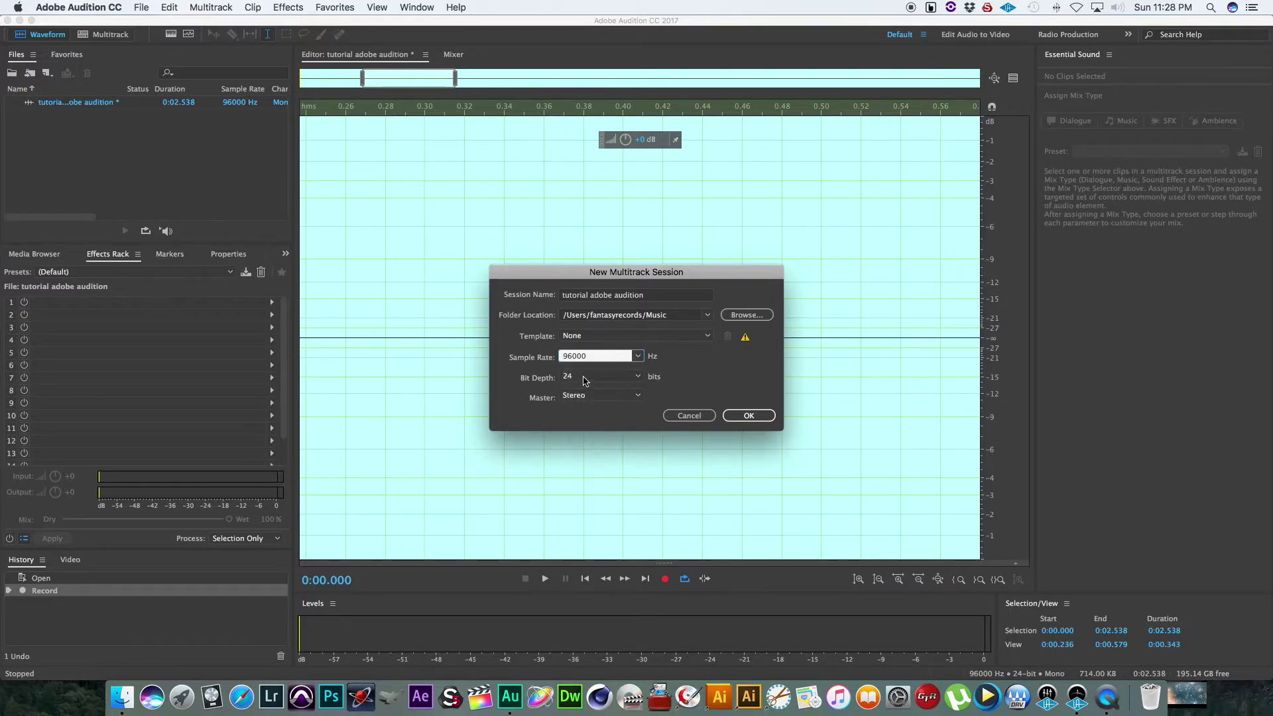
click(639, 379)
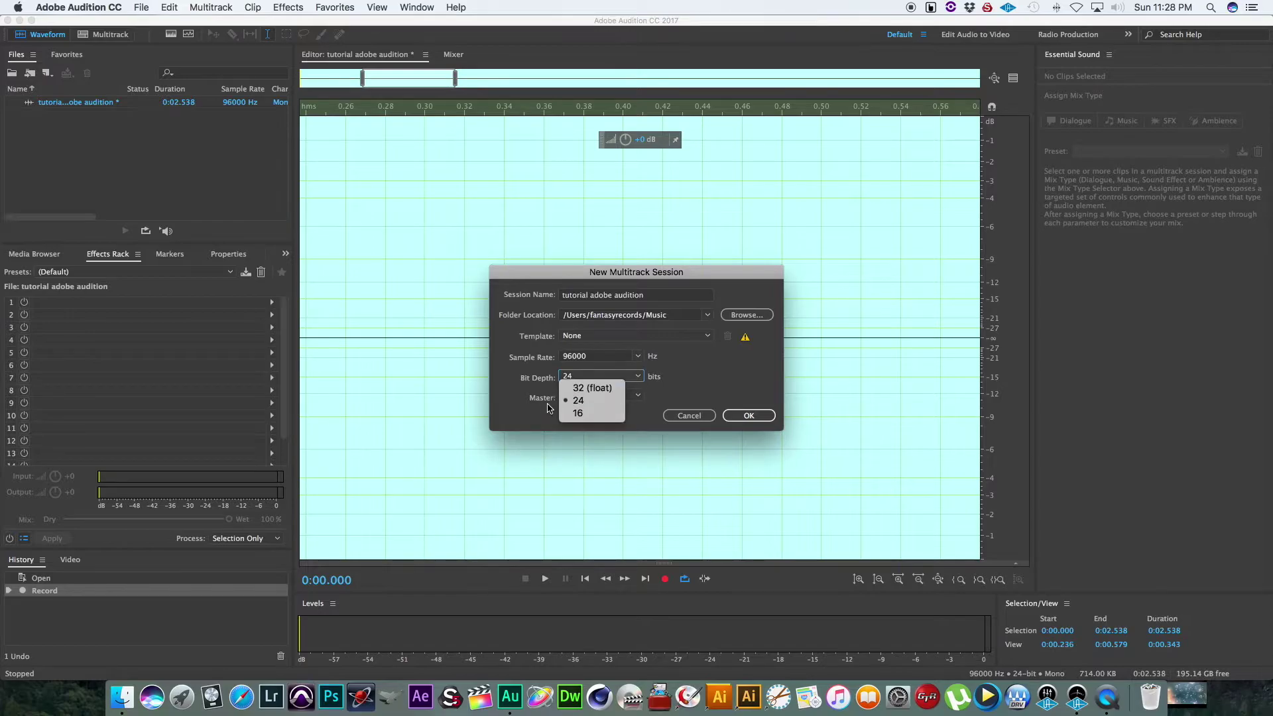
click(586, 402)
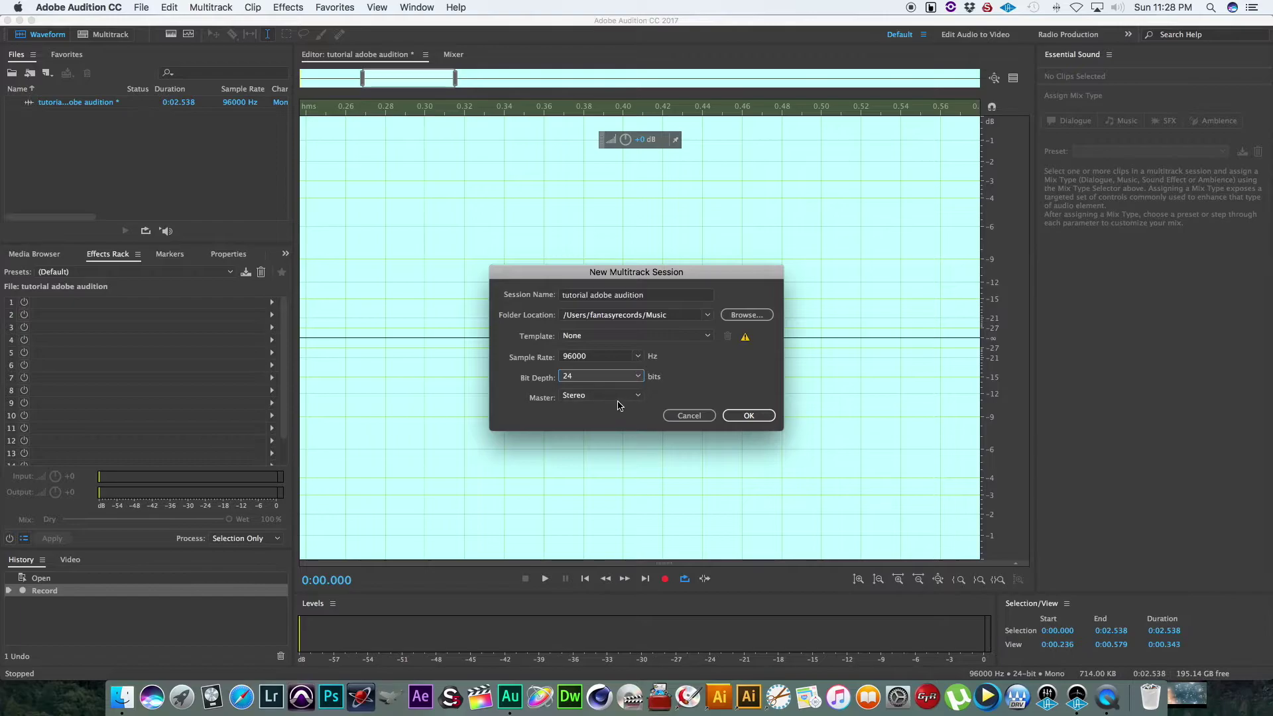
Keep the session's master as Stereo and create the multitrack session
click(640, 397)
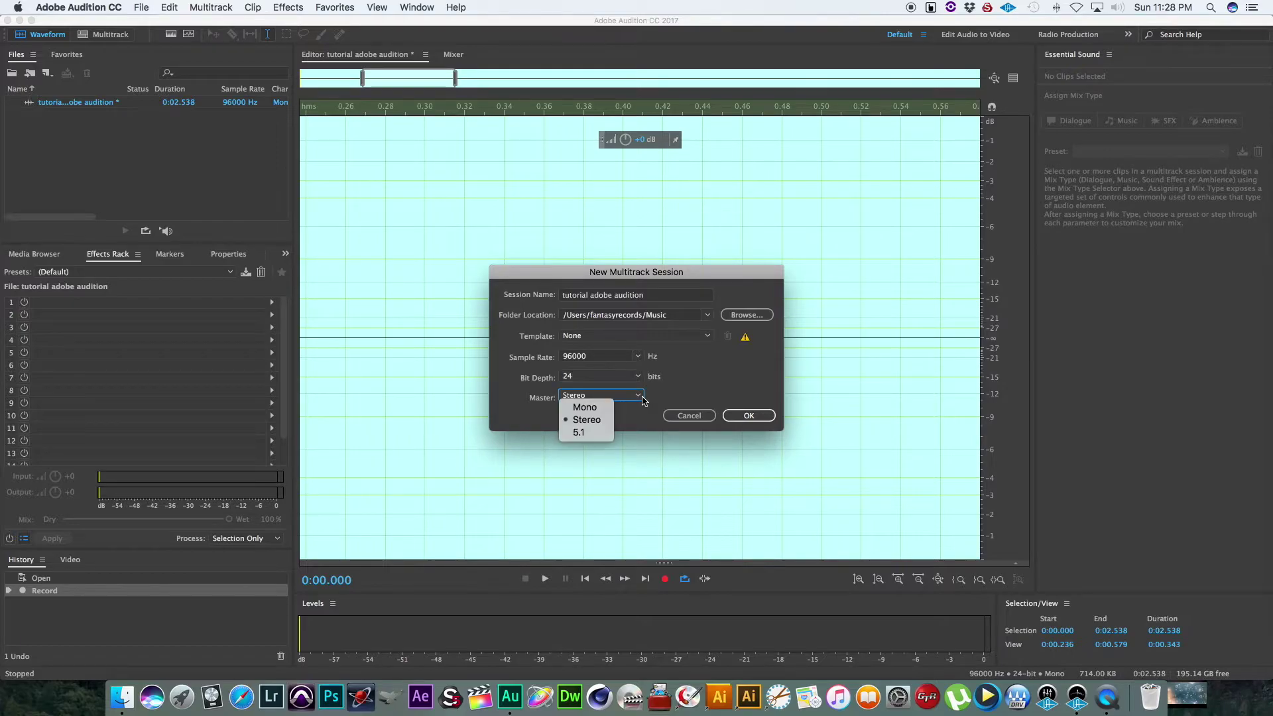
click(691, 393)
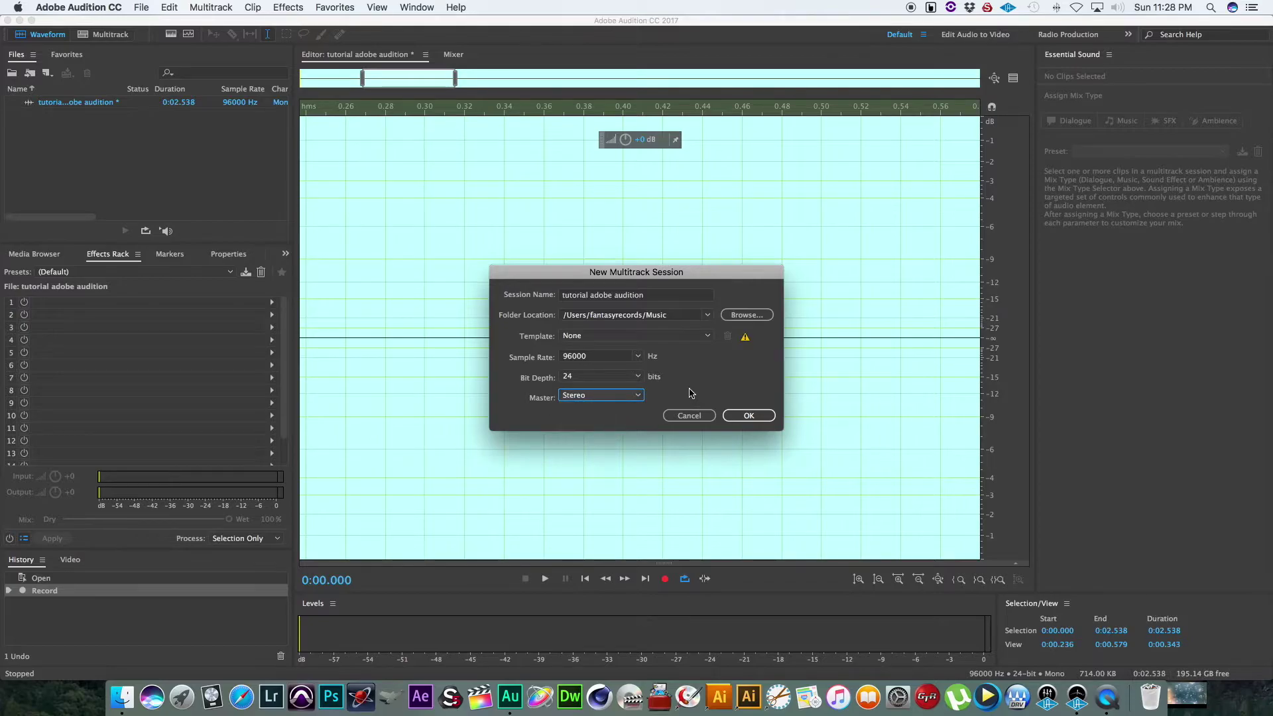
click(639, 397)
click(660, 398)
click(738, 414)
click(745, 416)
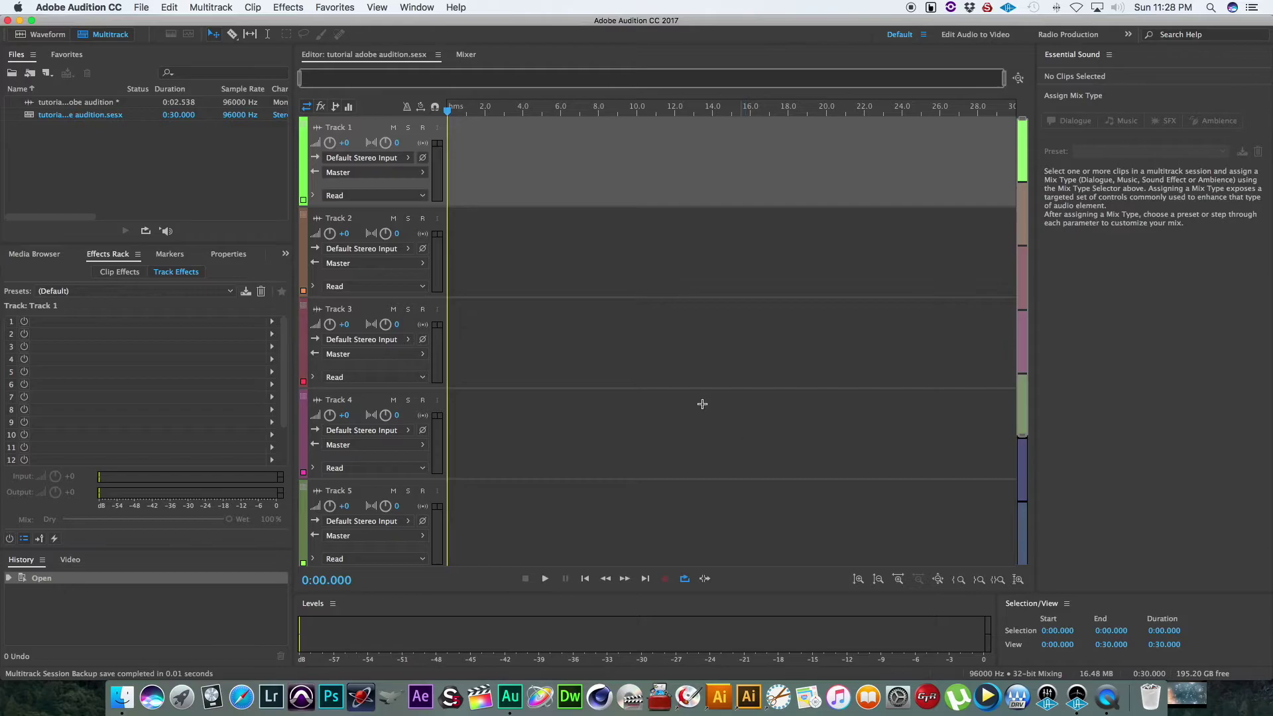
Set Track 1's input to the mono channel [05M] Universal Audio Apollo Thunderbolt: In 5
scroll(532, 235, down, 1)
scroll(532, 235, down, 5)
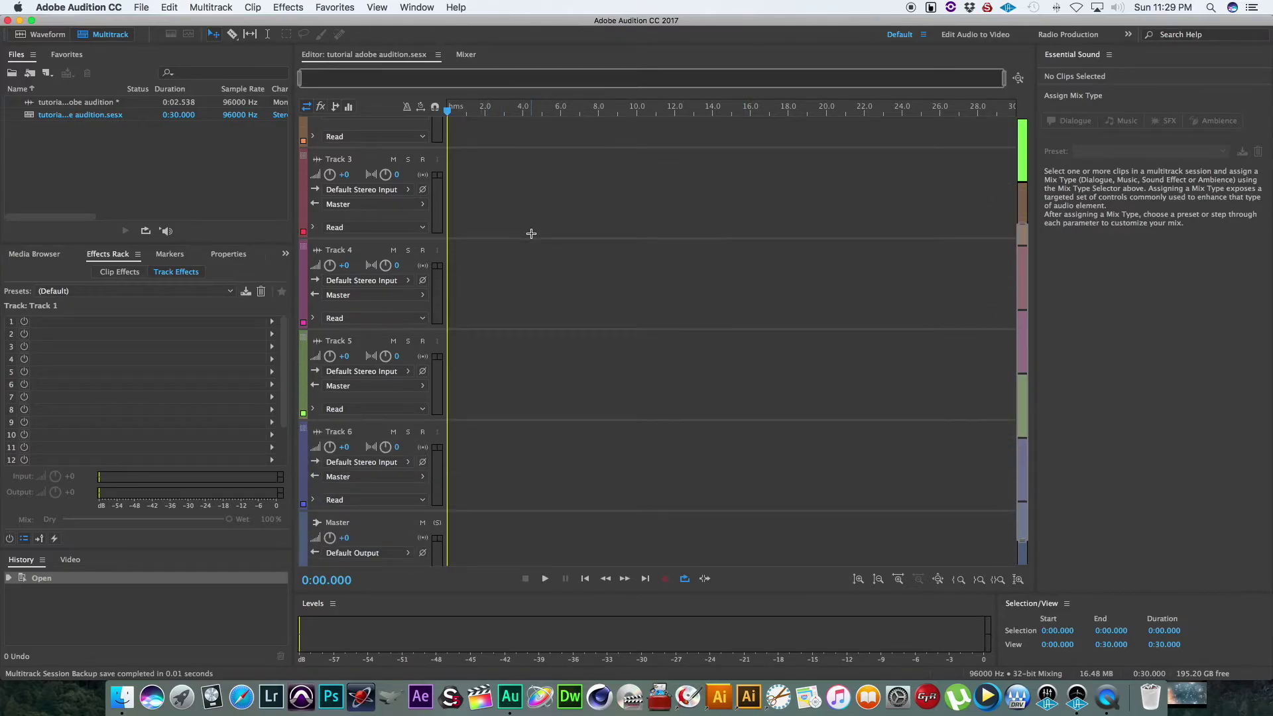
scroll(531, 233, up, 5)
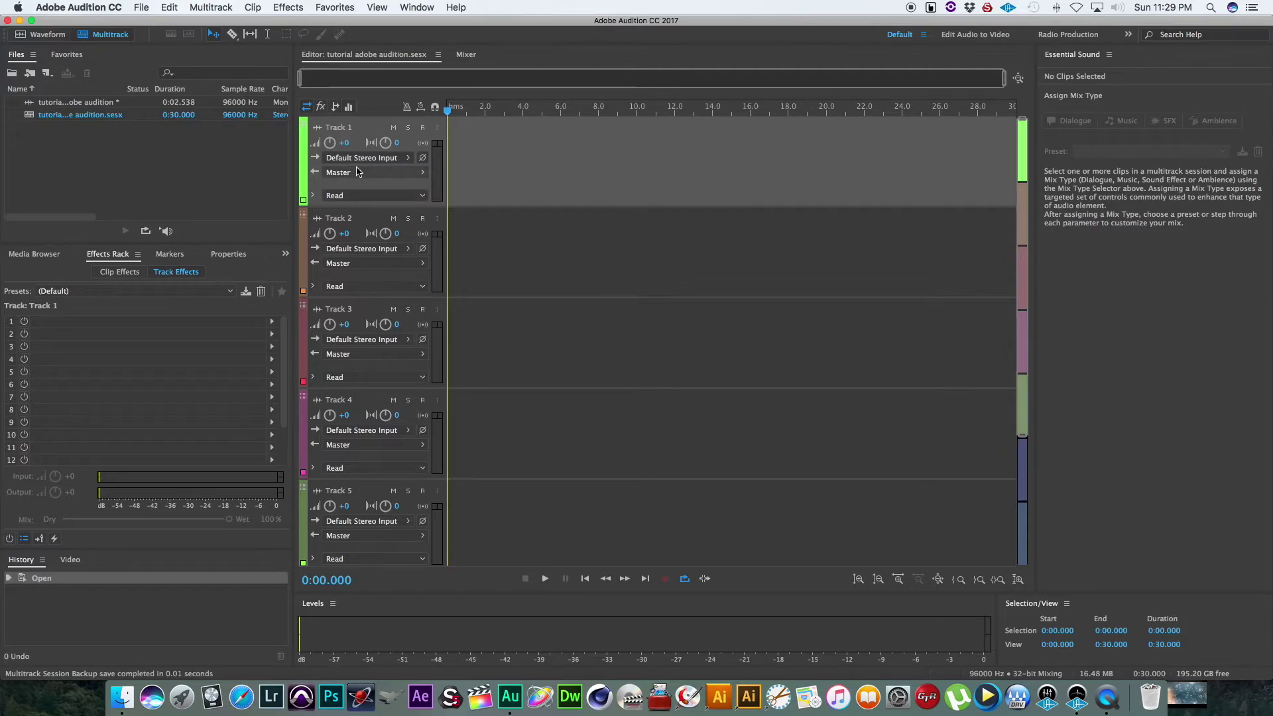
click(407, 159)
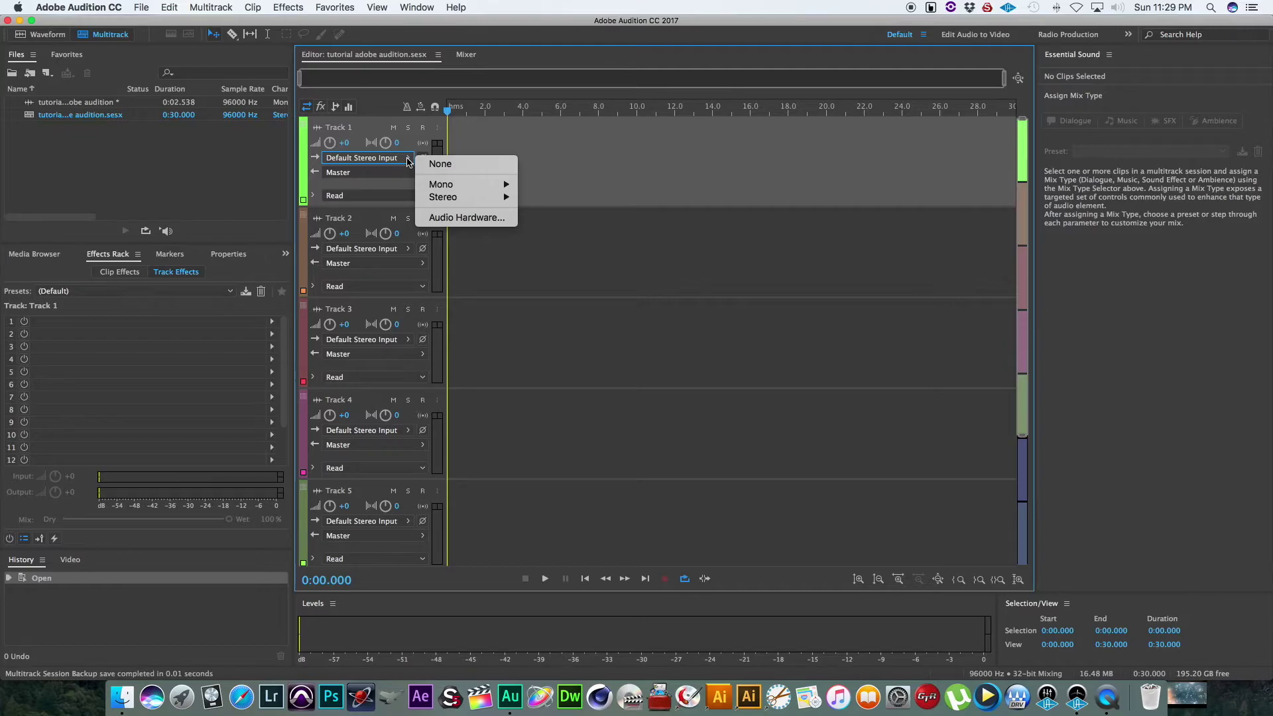
mouse_move(435, 185)
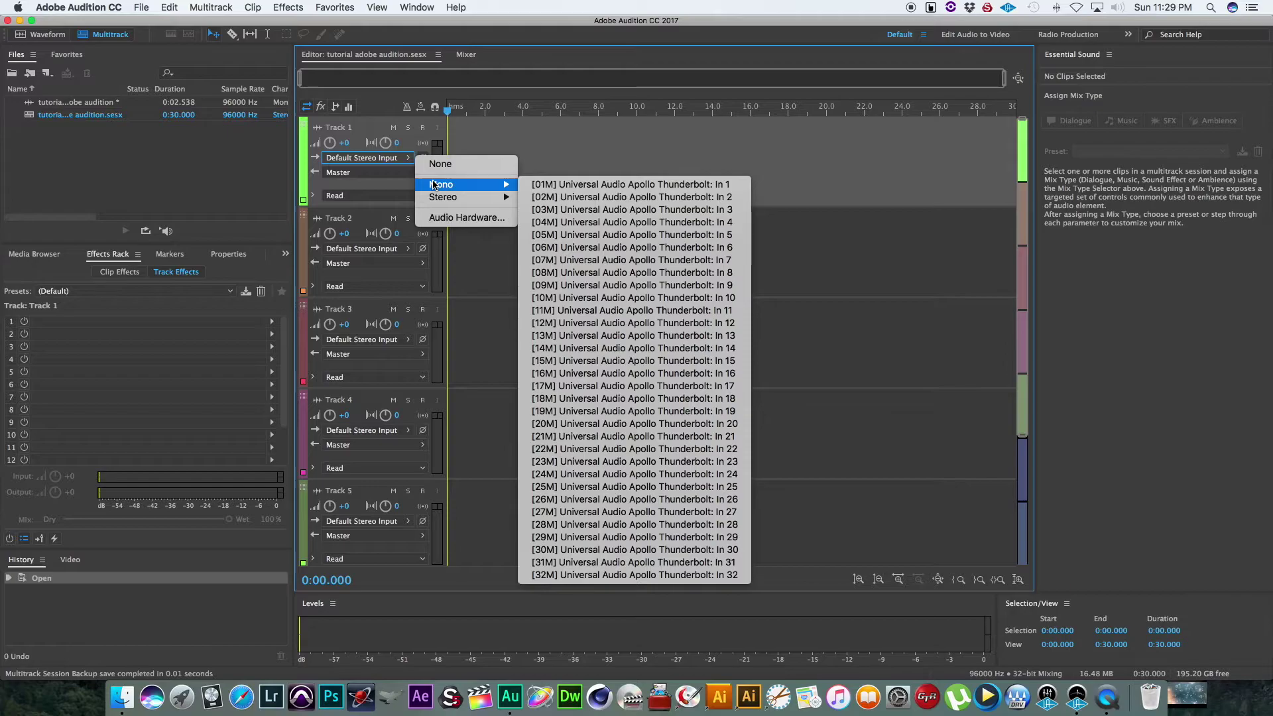
click(548, 236)
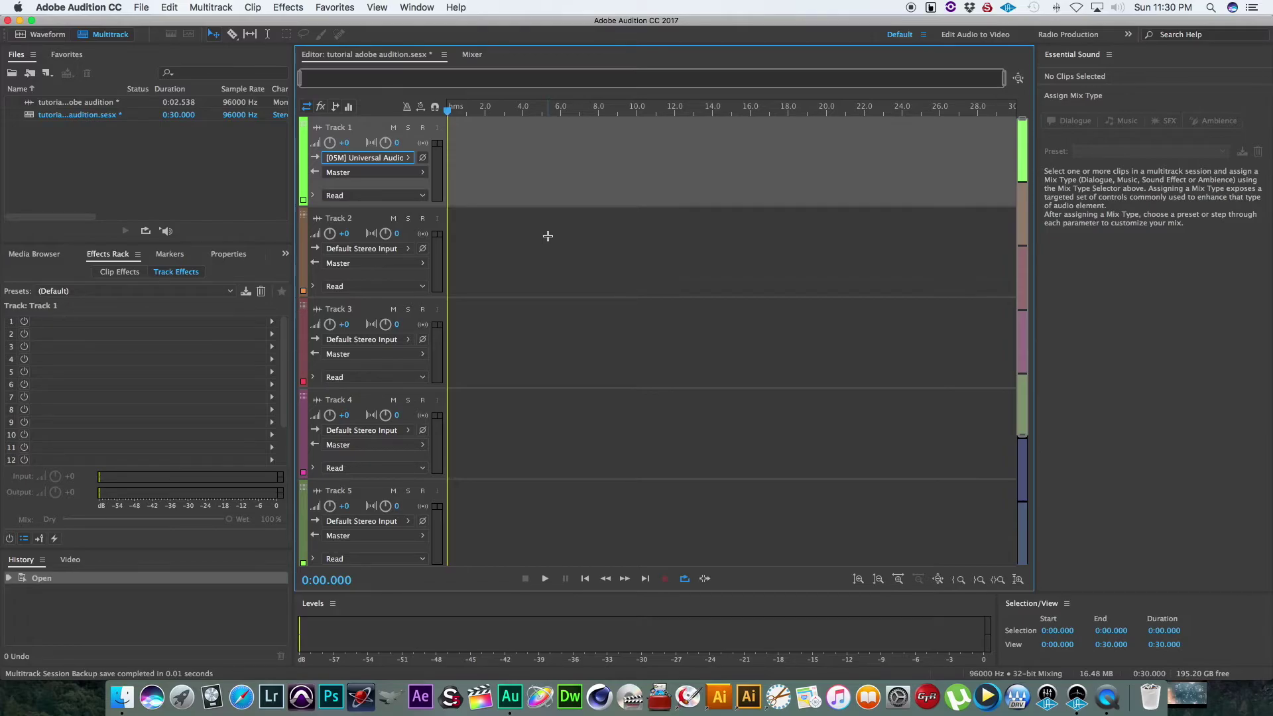
Arm Track 1, record a take of about 39.5 seconds, and disarm the track after stopping
click(423, 129)
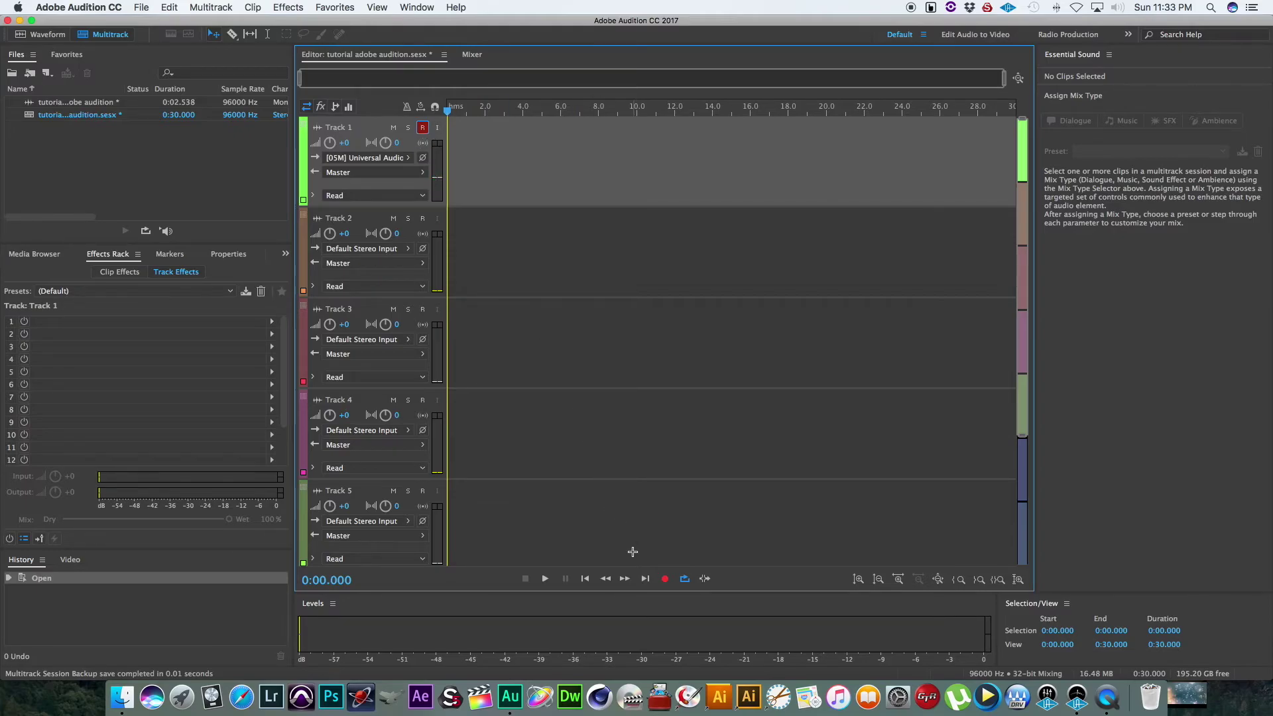
click(666, 579)
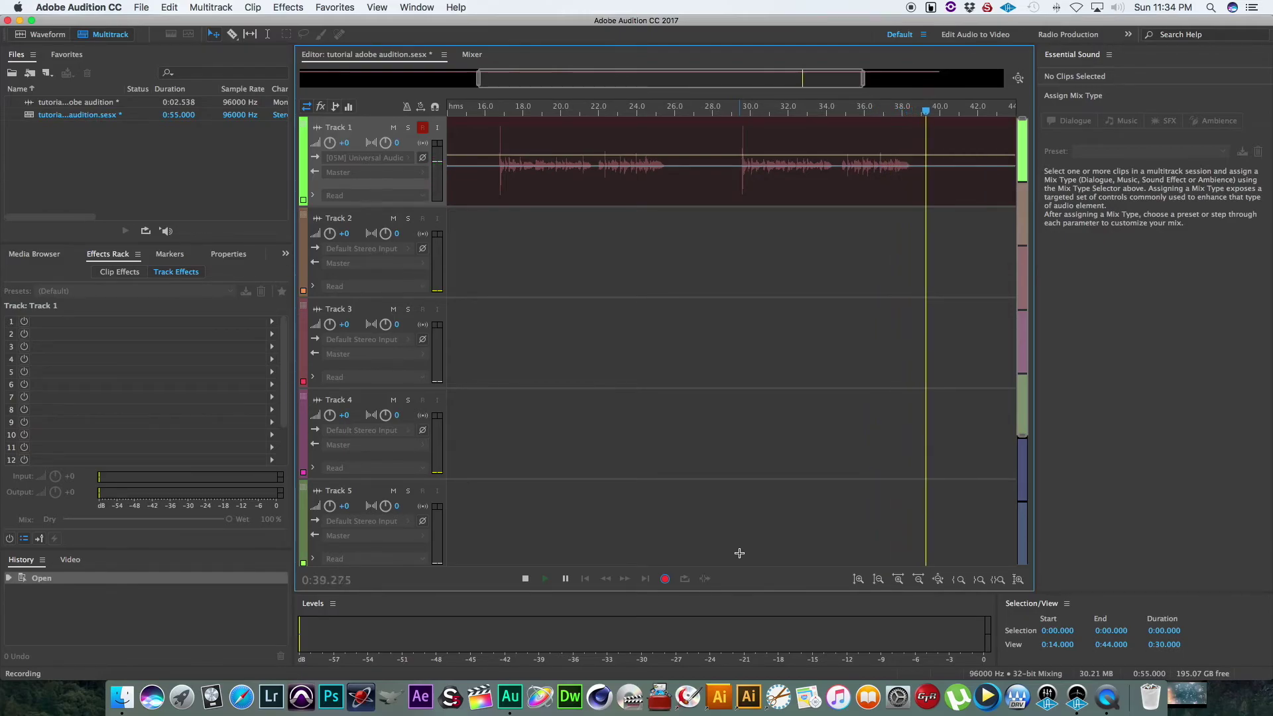
key(space)
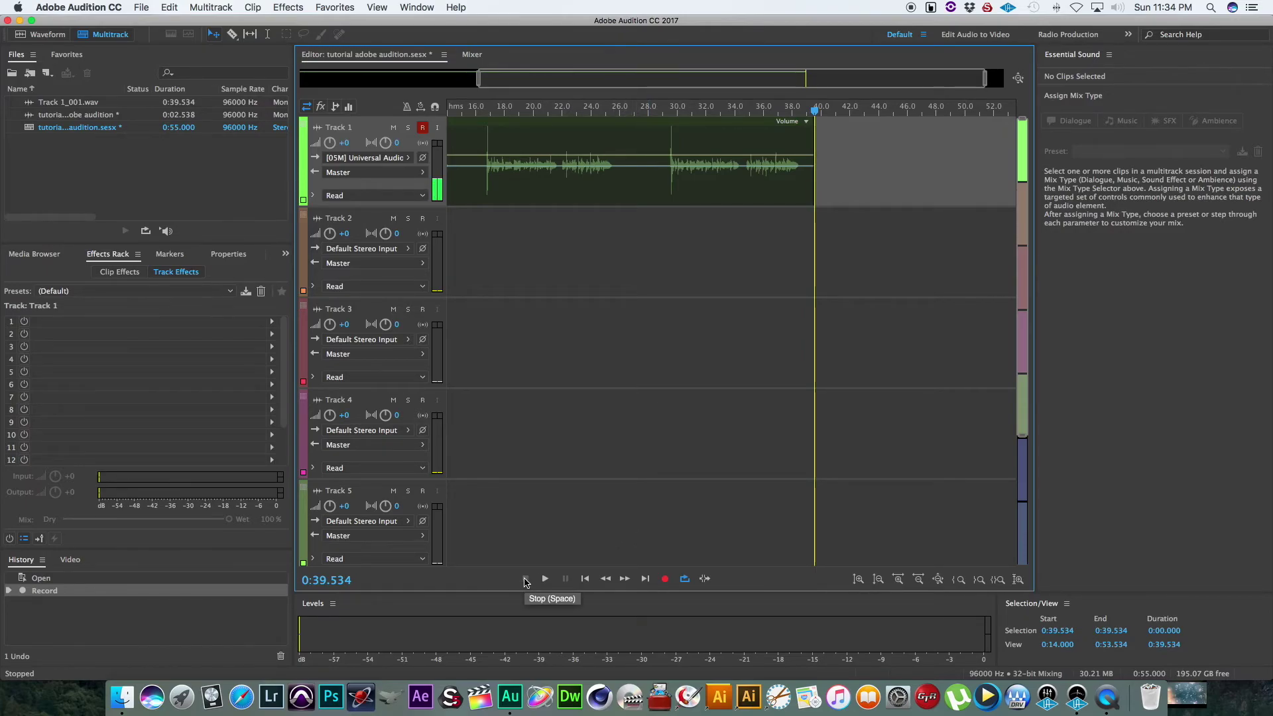
click(422, 130)
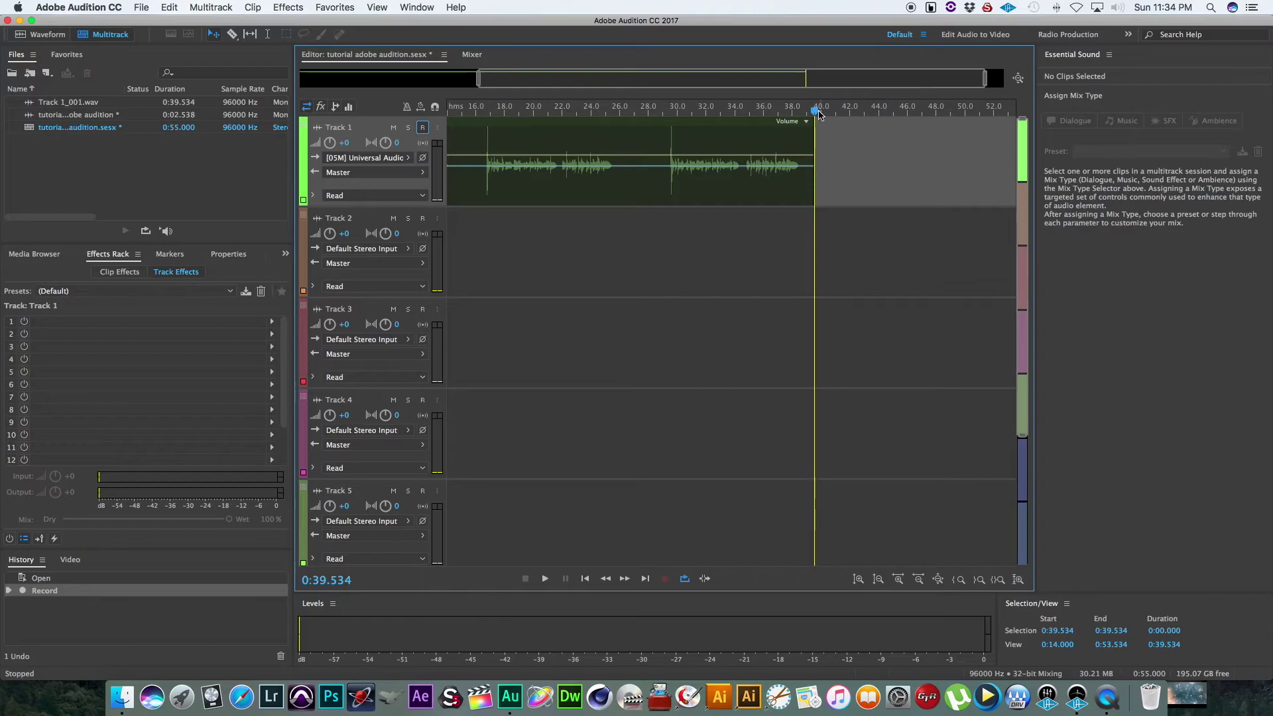
Play back the Track 1 recording from about 0:29.5 and stop the playback
drag(817, 114, 672, 122)
key(space)
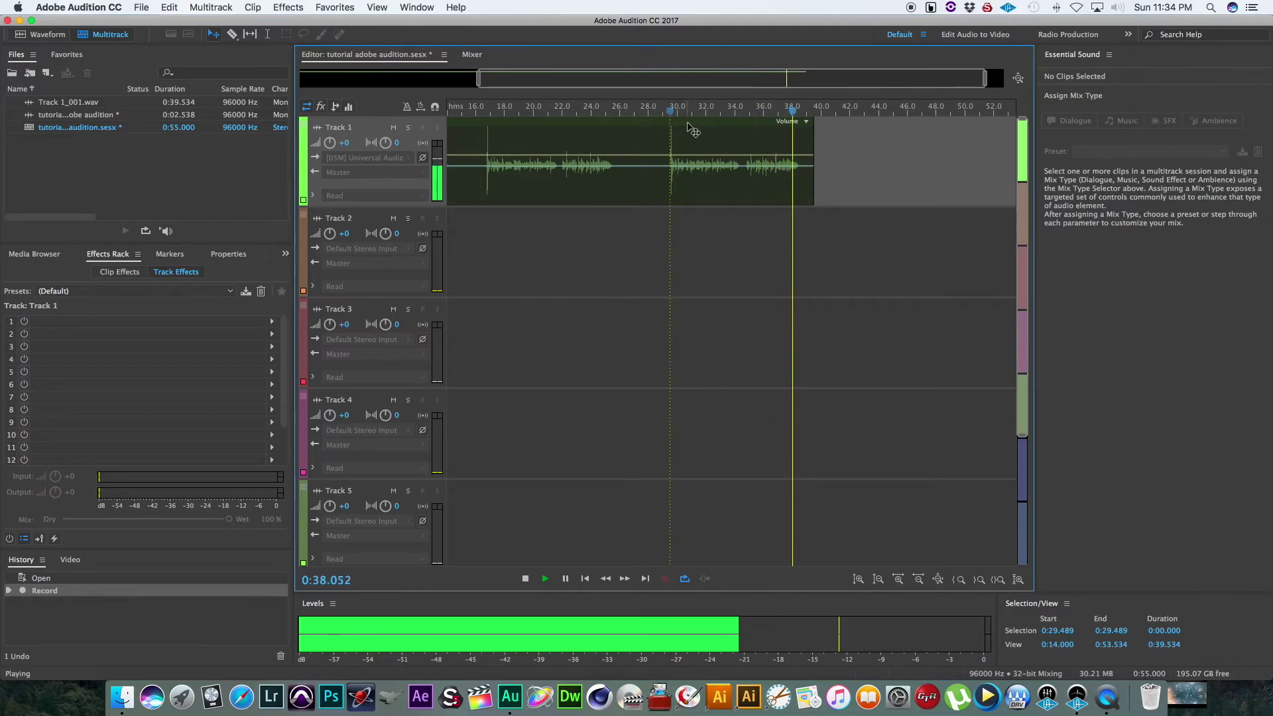
key(space)
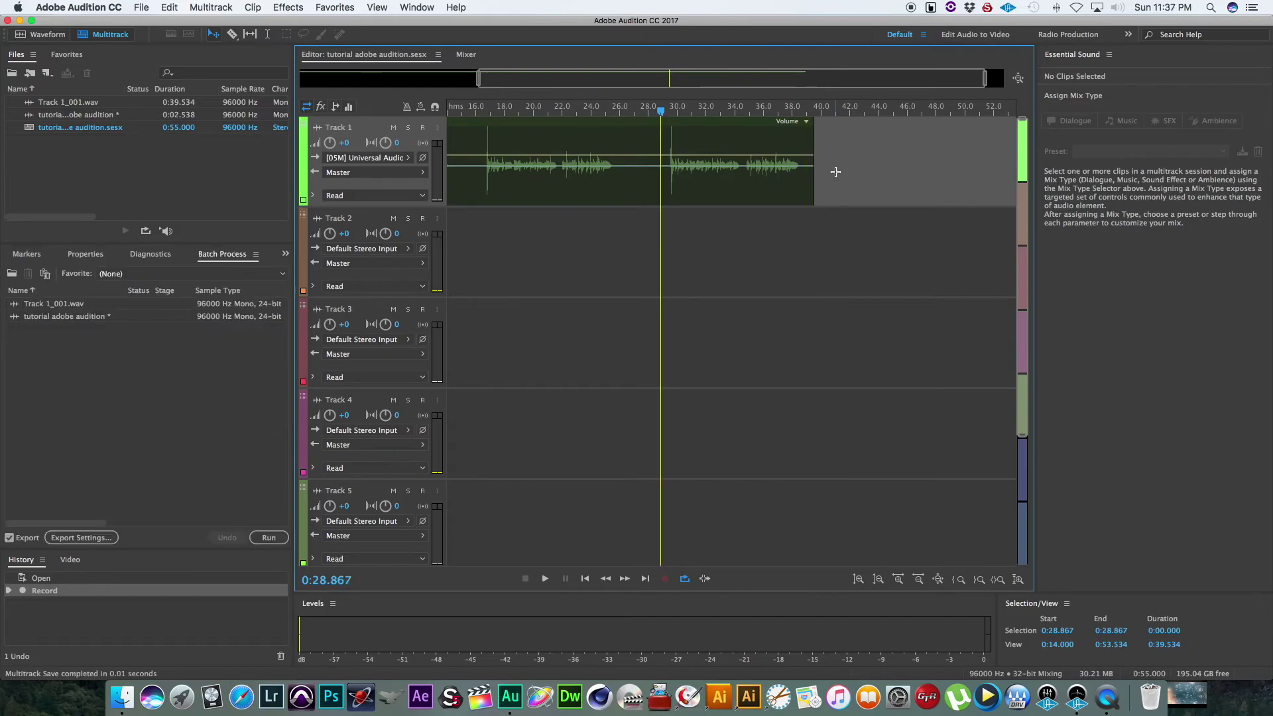
Select the recorded clip on Track 1 and start a multitrack mixdown export of the selected clips only
click(721, 179)
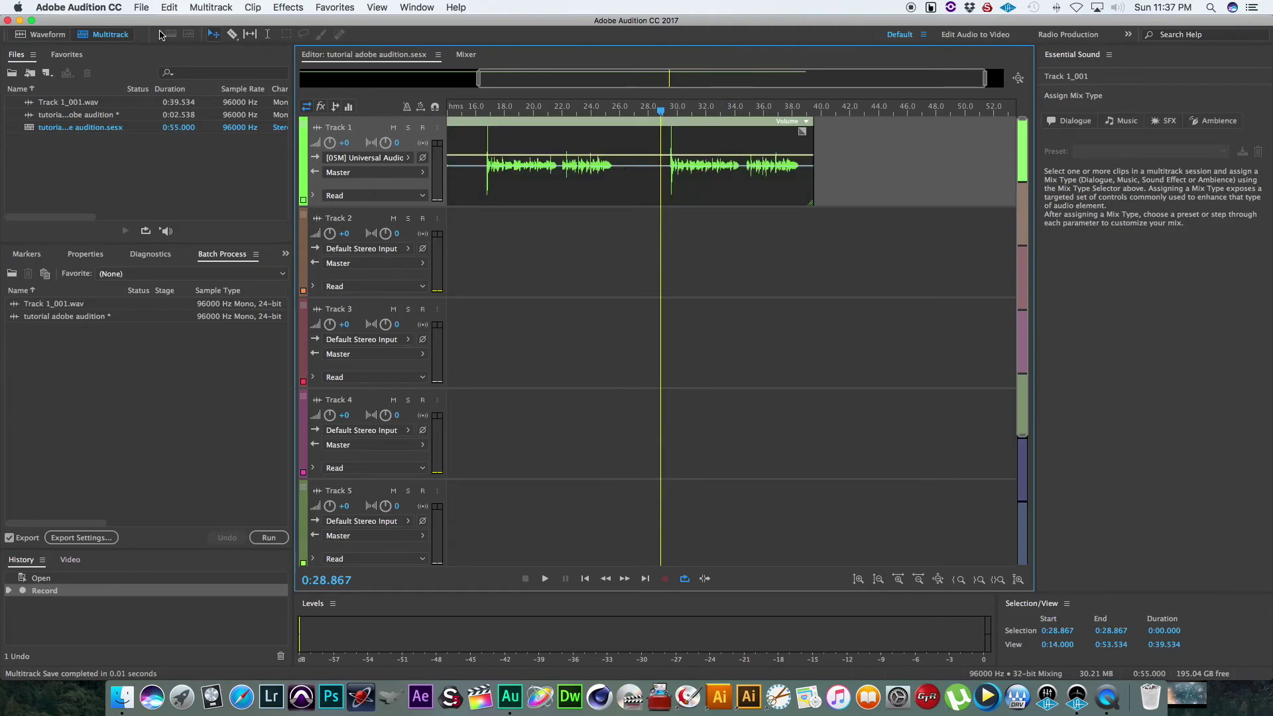
click(141, 7)
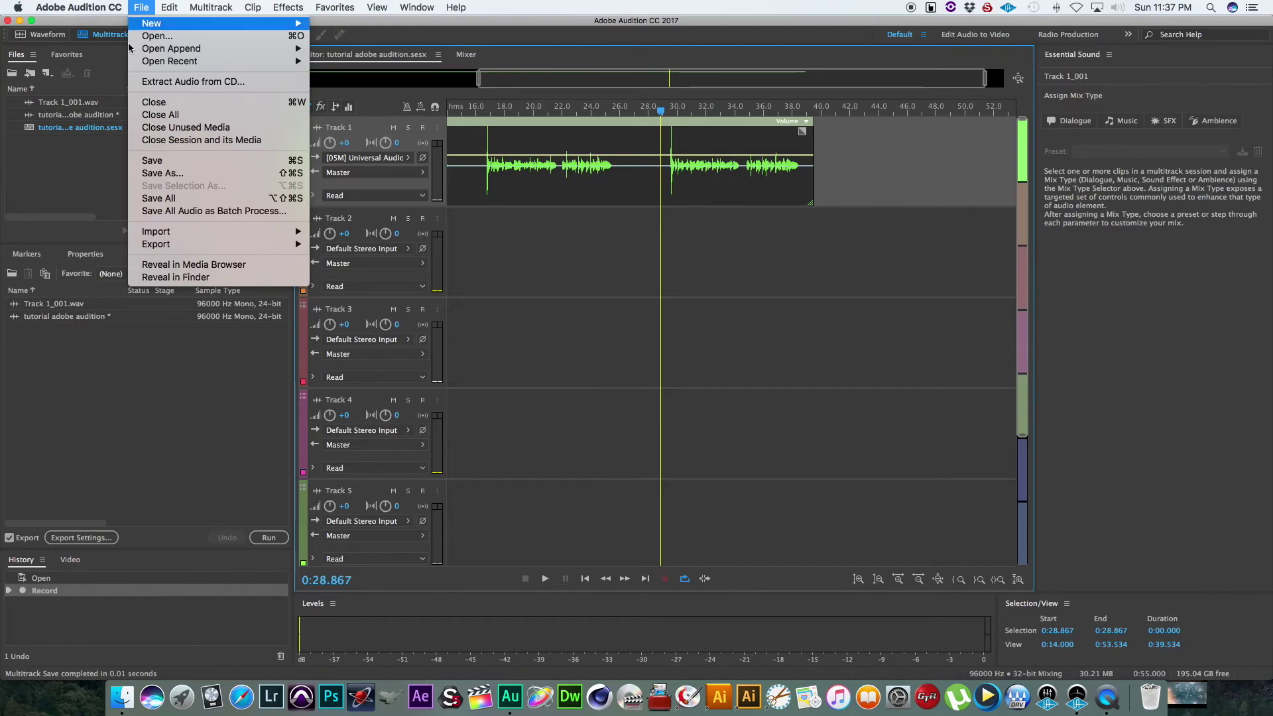
mouse_move(220, 244)
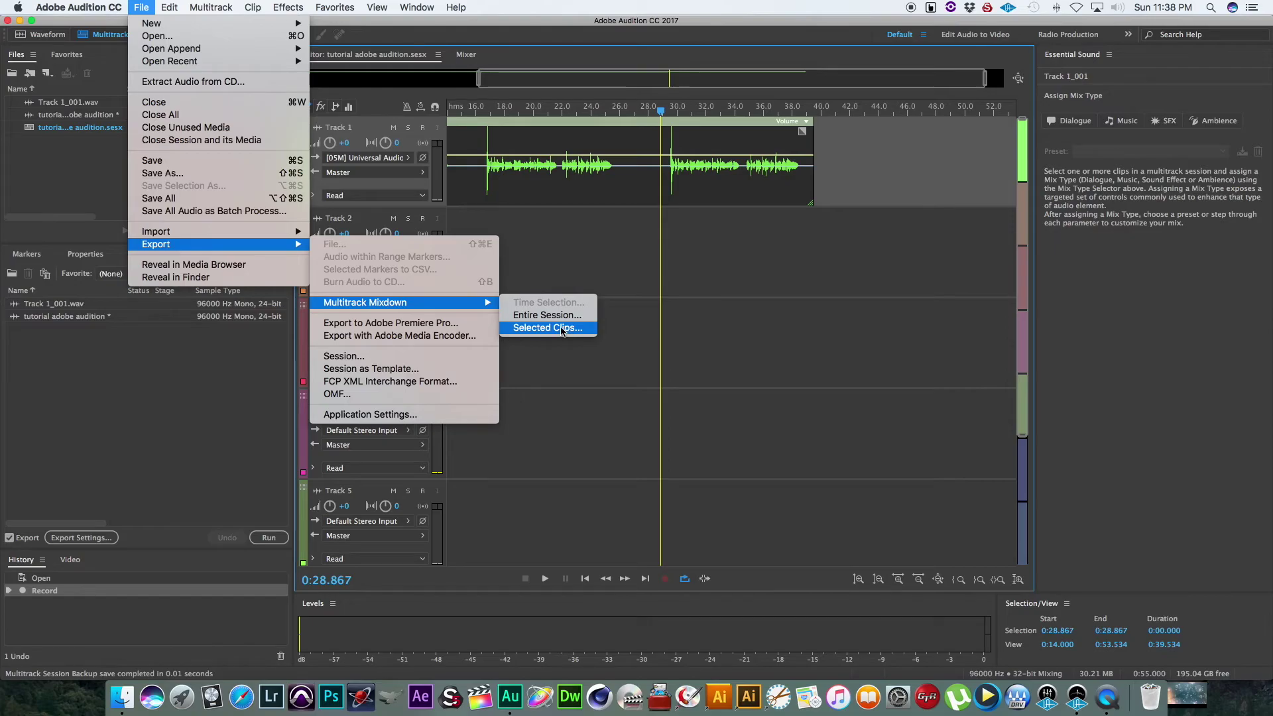
click(556, 332)
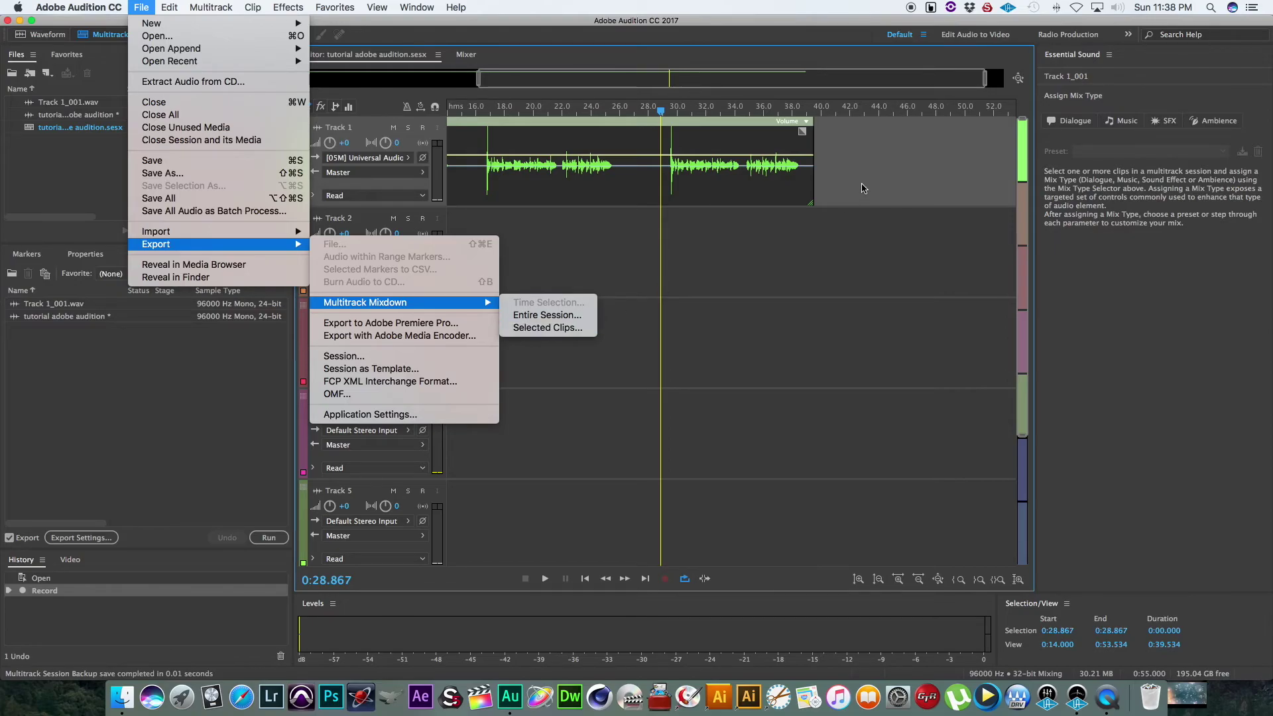
click(138, 7)
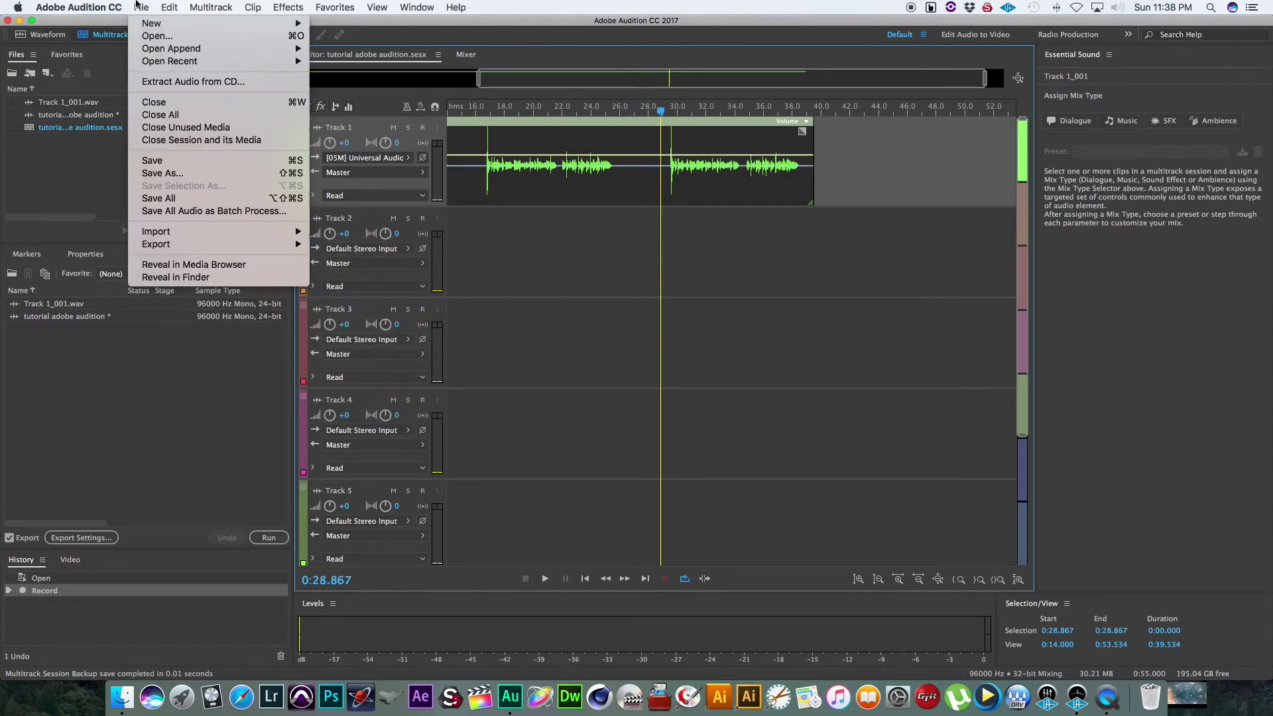
mouse_move(182, 247)
mouse_move(369, 308)
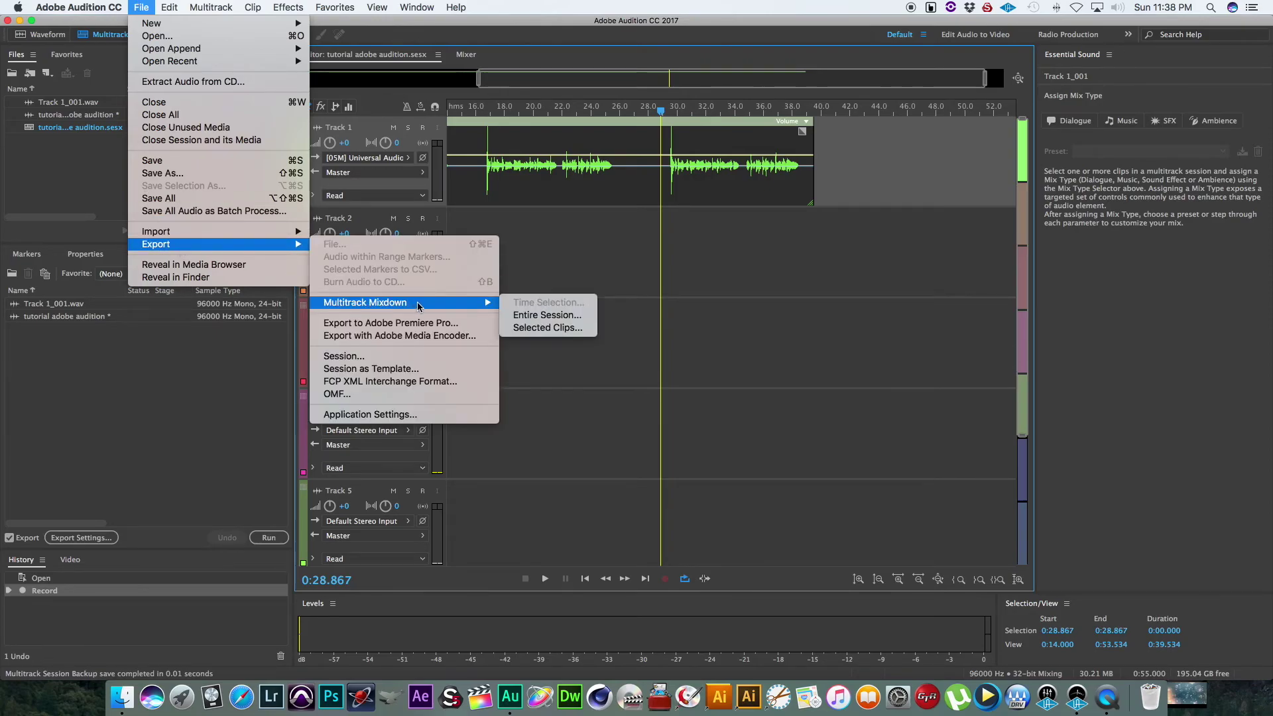
click(555, 329)
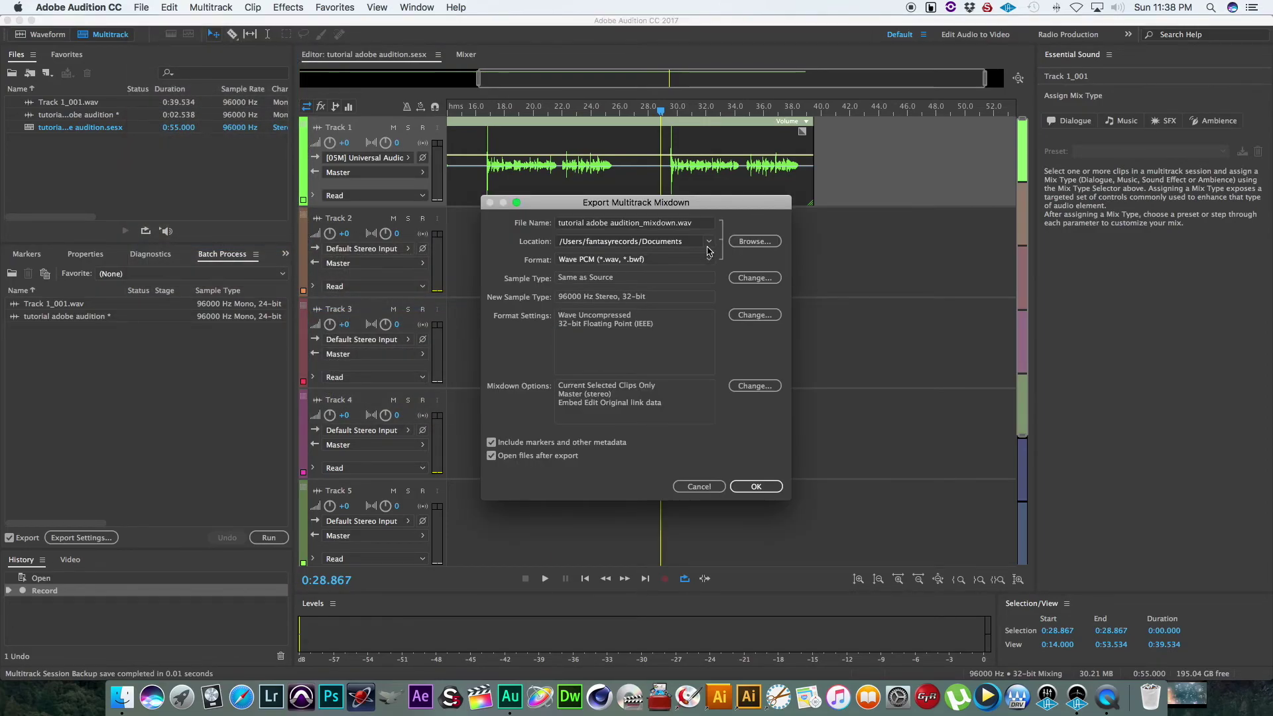
Set the mixdown's save location to the "tutorial adobe audition" folder inside Music
click(742, 242)
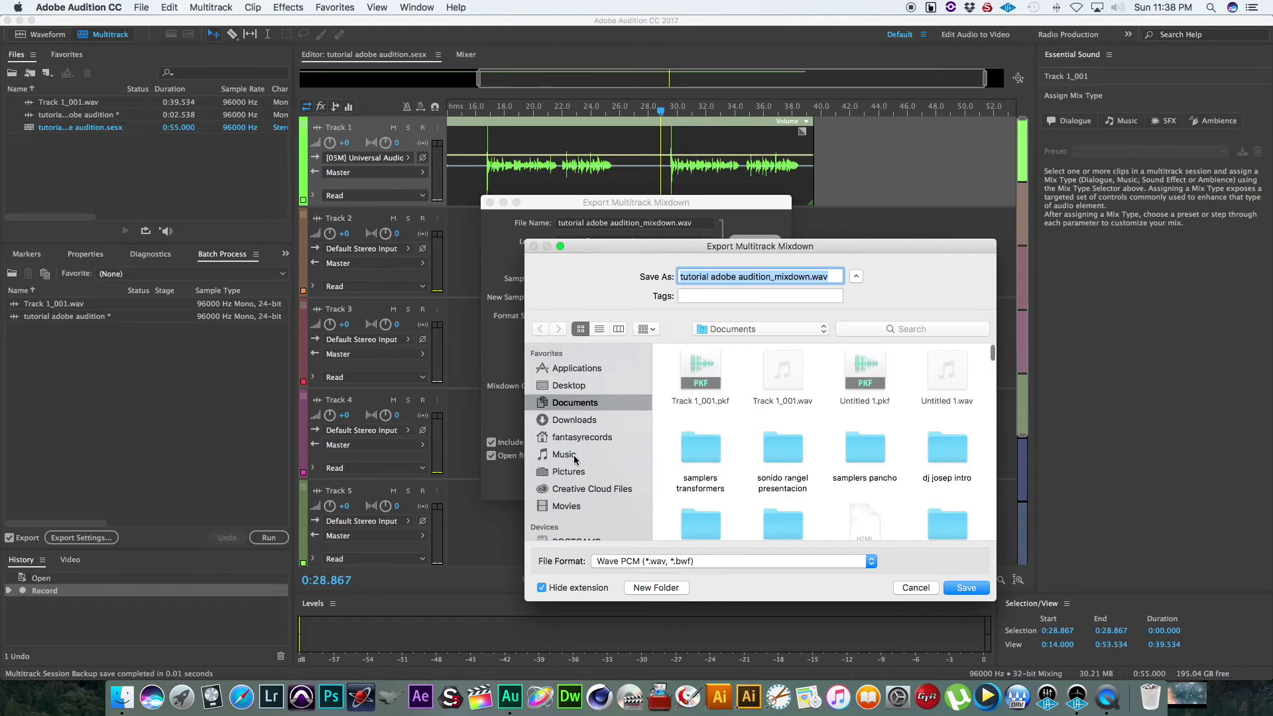
click(607, 455)
double_click(698, 375)
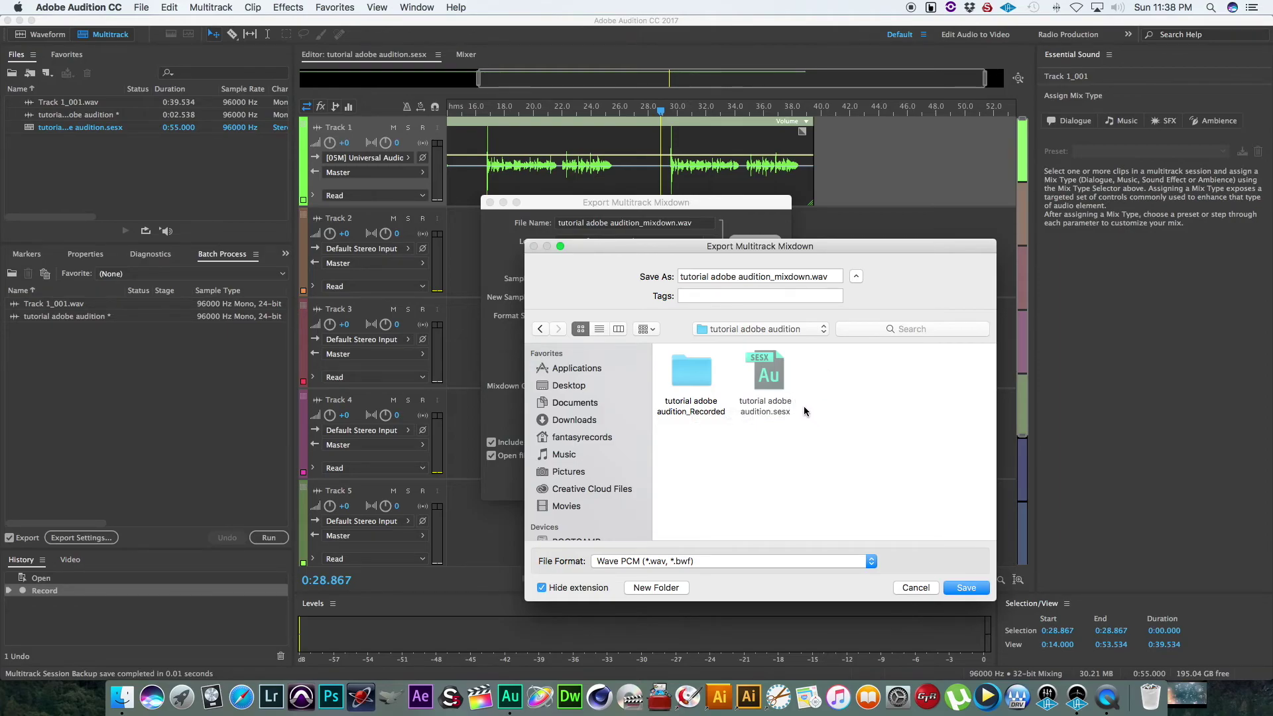
click(966, 588)
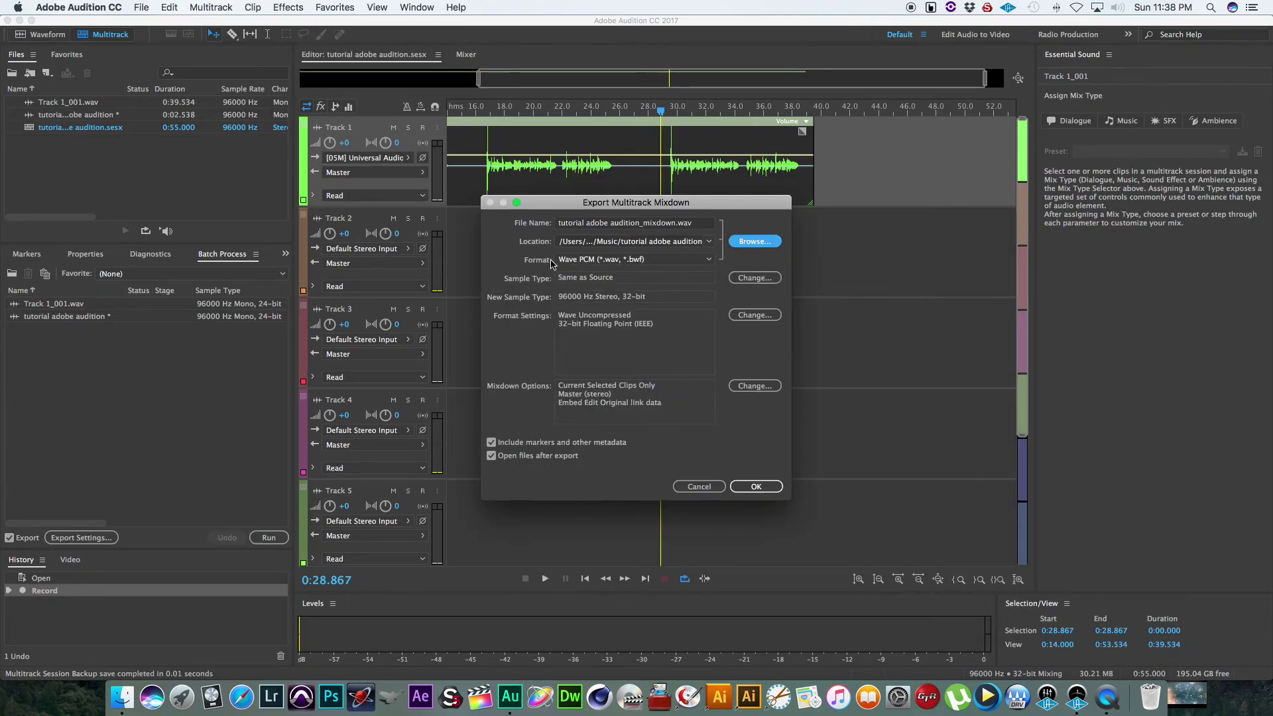
Review the available export formats, keep Wave PCM (*.wav, *.bwf), and export the mixdown
click(709, 260)
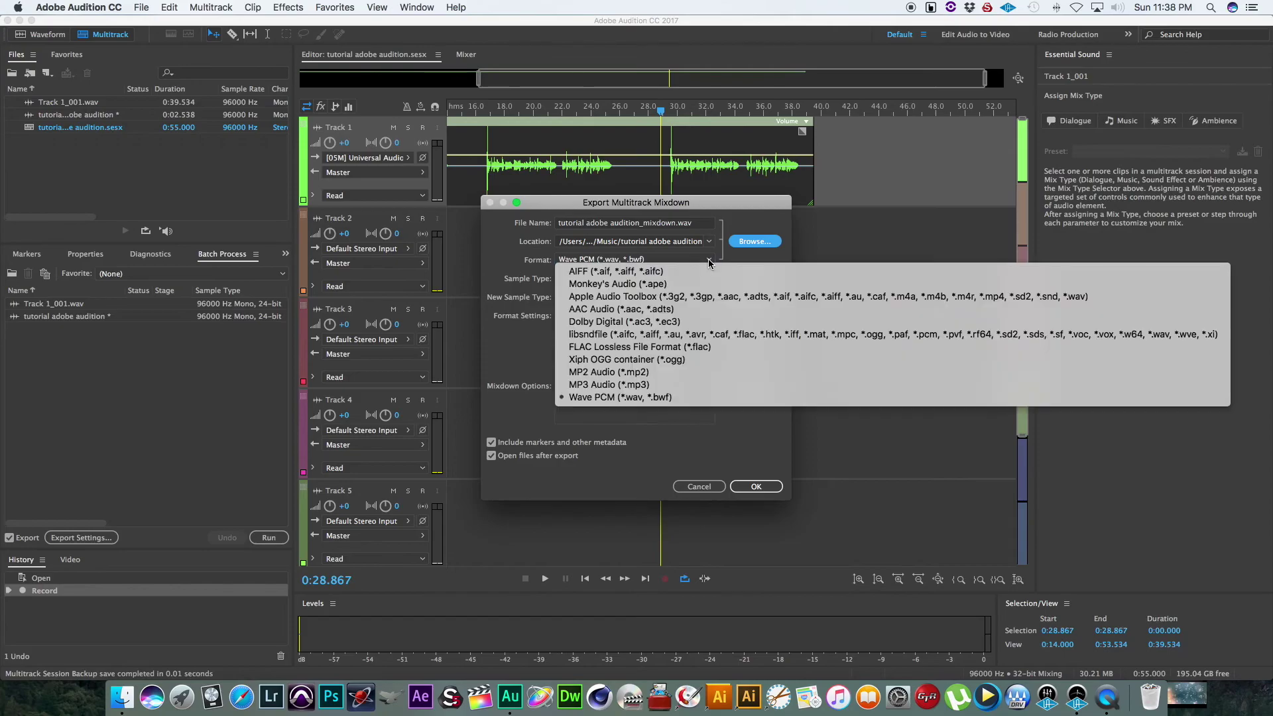
click(742, 259)
click(709, 261)
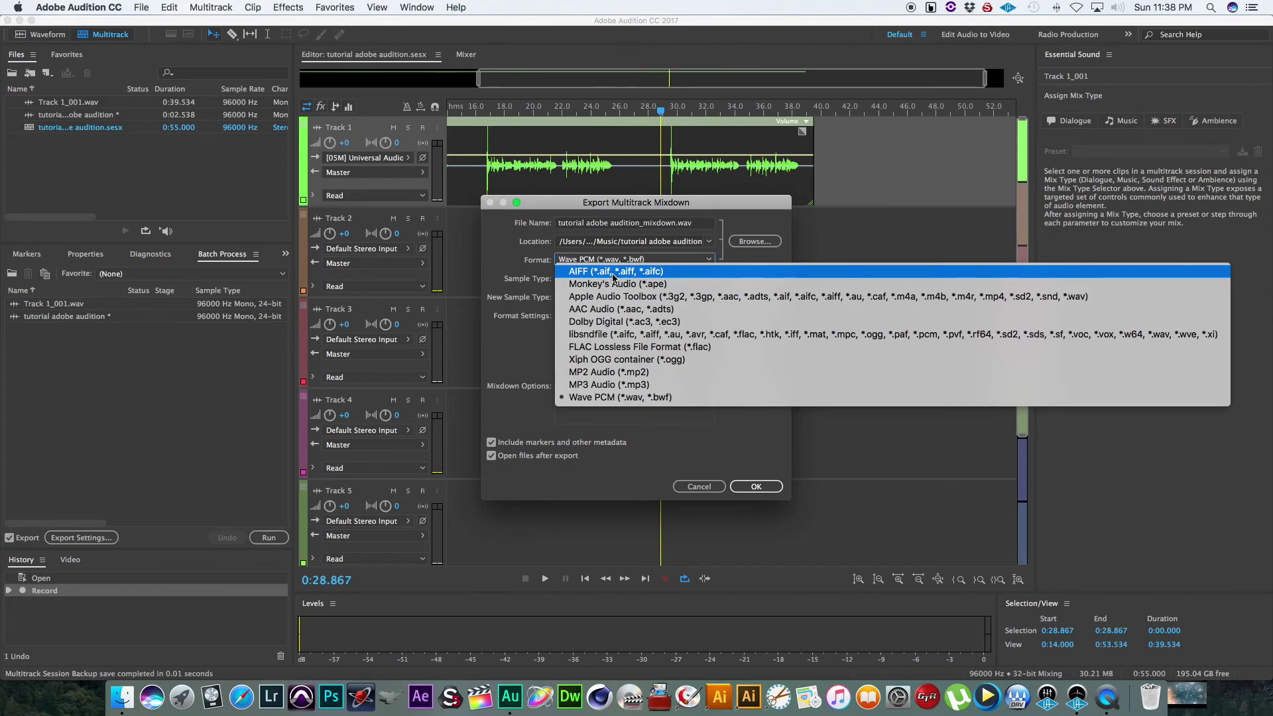
click(525, 356)
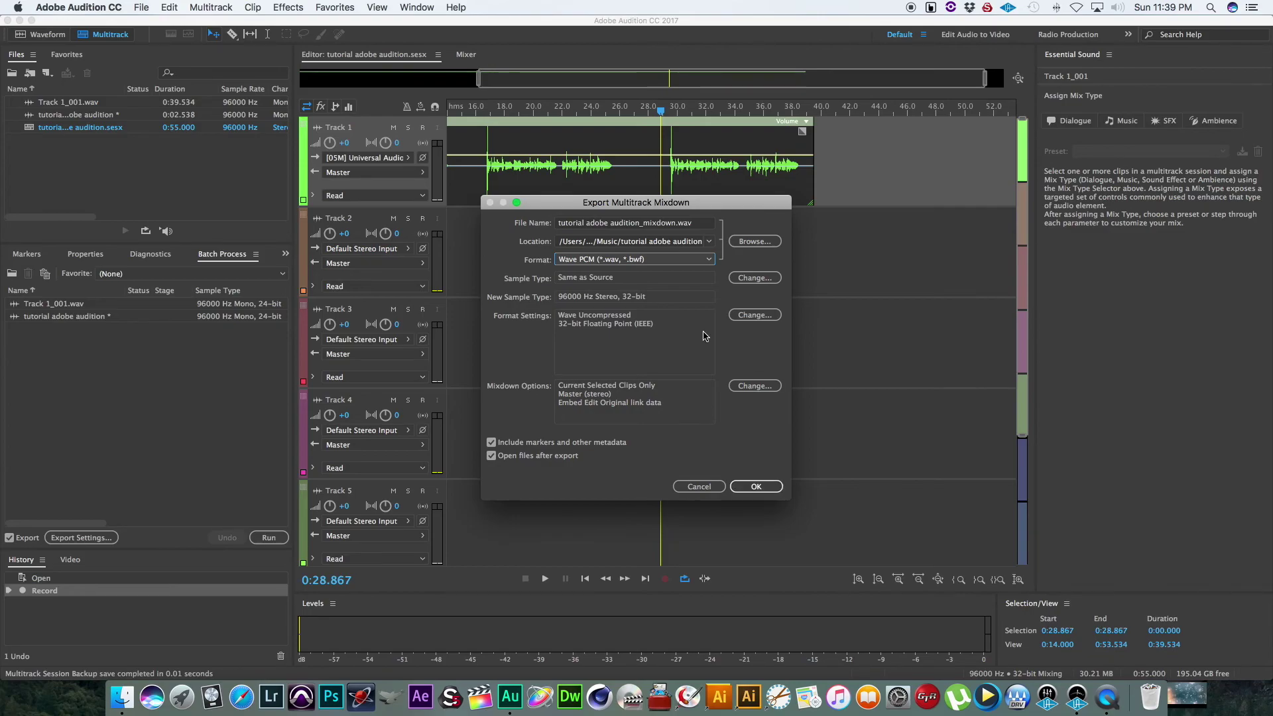
click(766, 489)
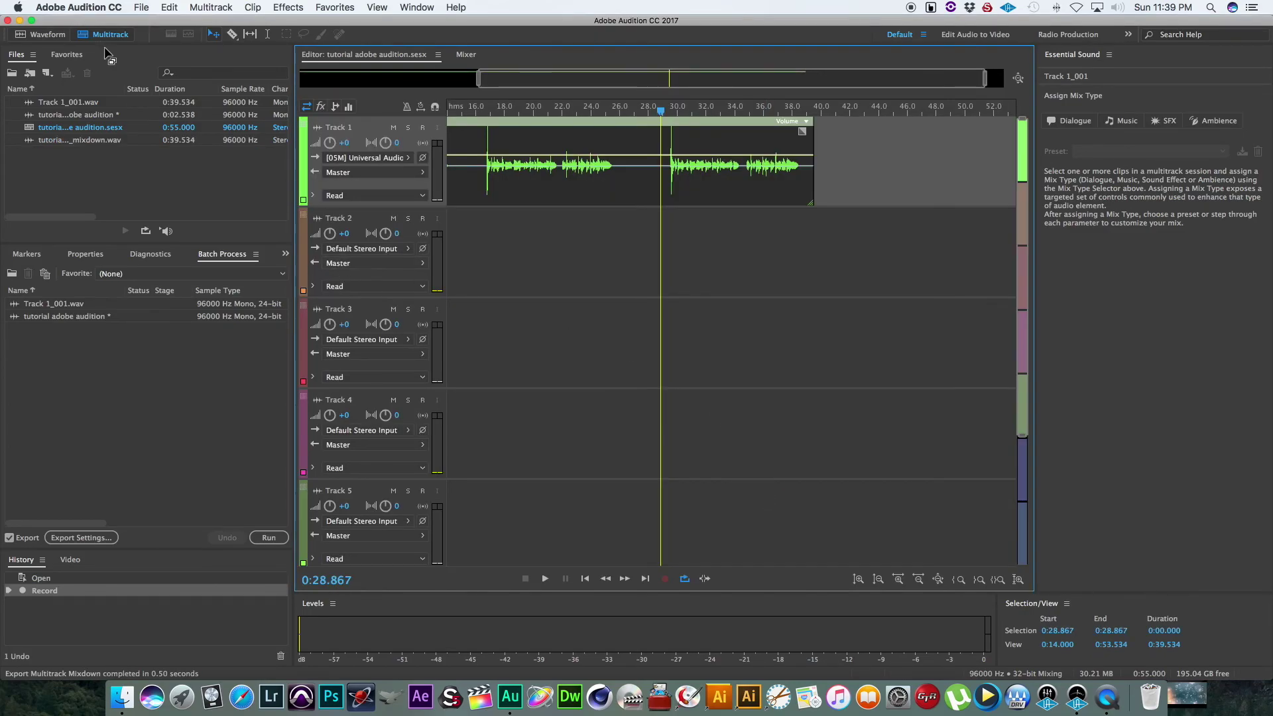
Minimize the session window and switch to Finder to show the Music folder
click(21, 20)
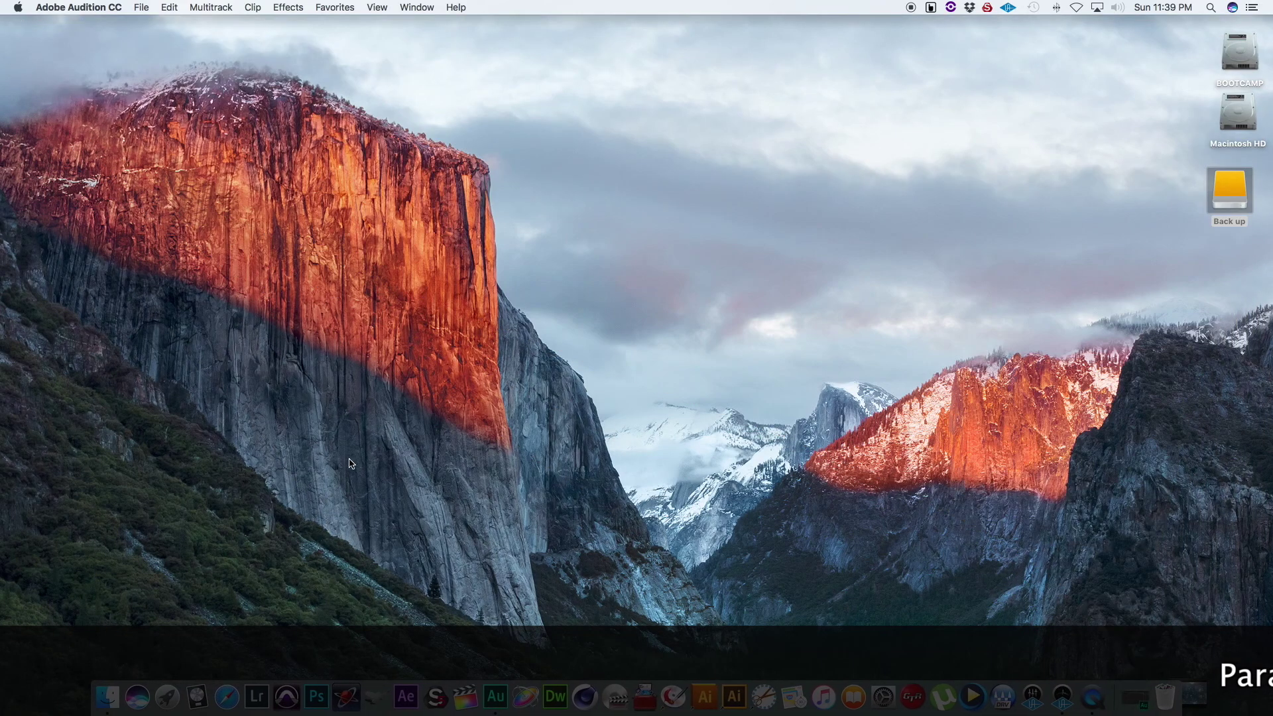
click(103, 697)
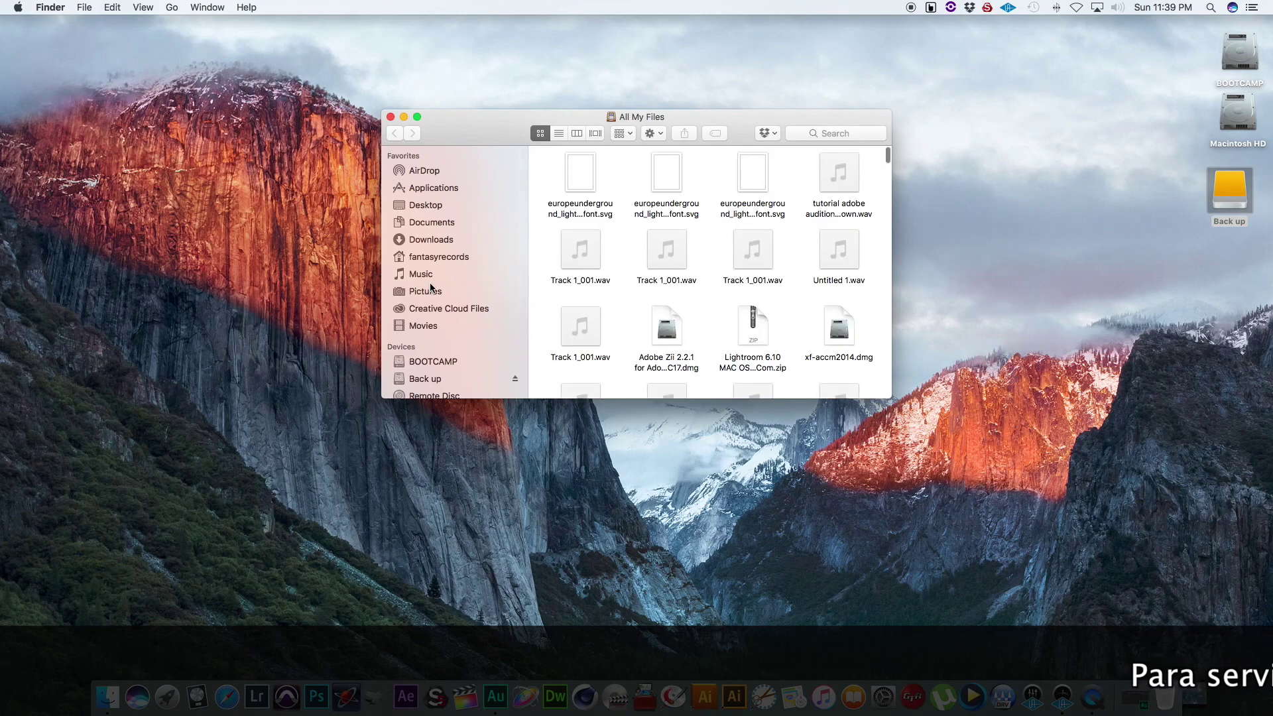
click(424, 274)
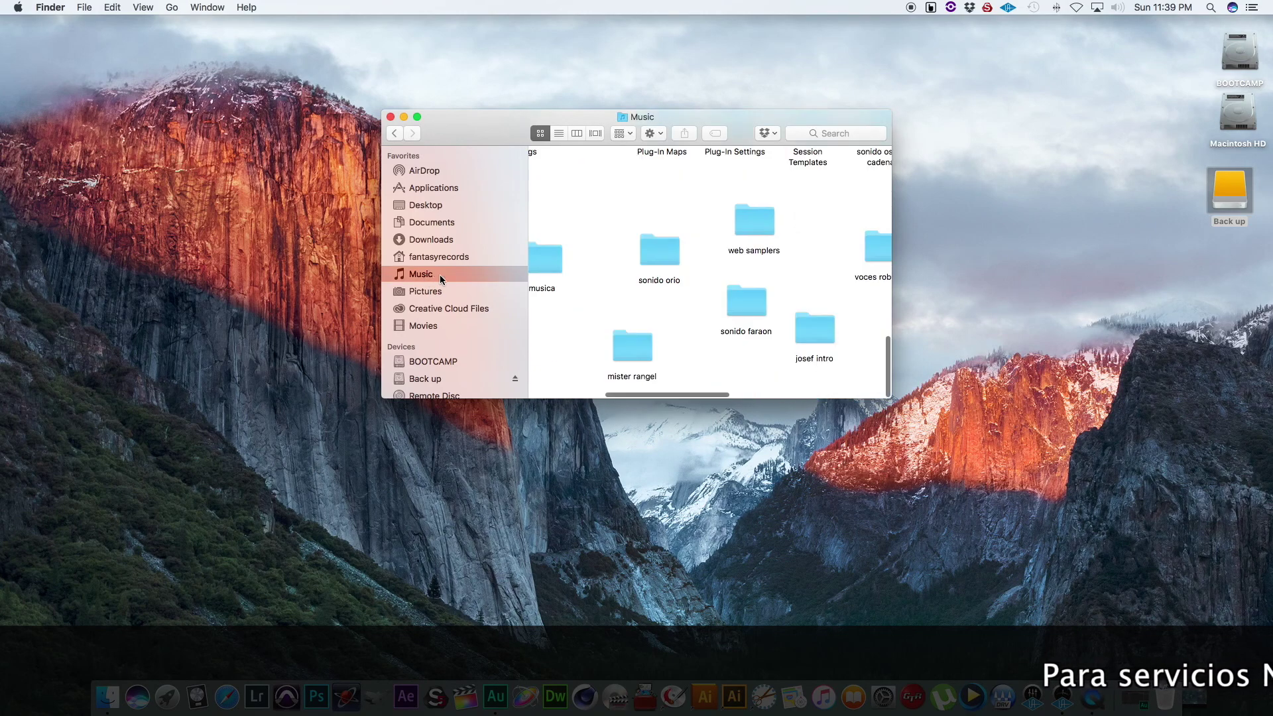
Enlarge the Finder window, locate the "tutorial adobe audition" folder inside Music, and open it
scroll(663, 325, left, 10)
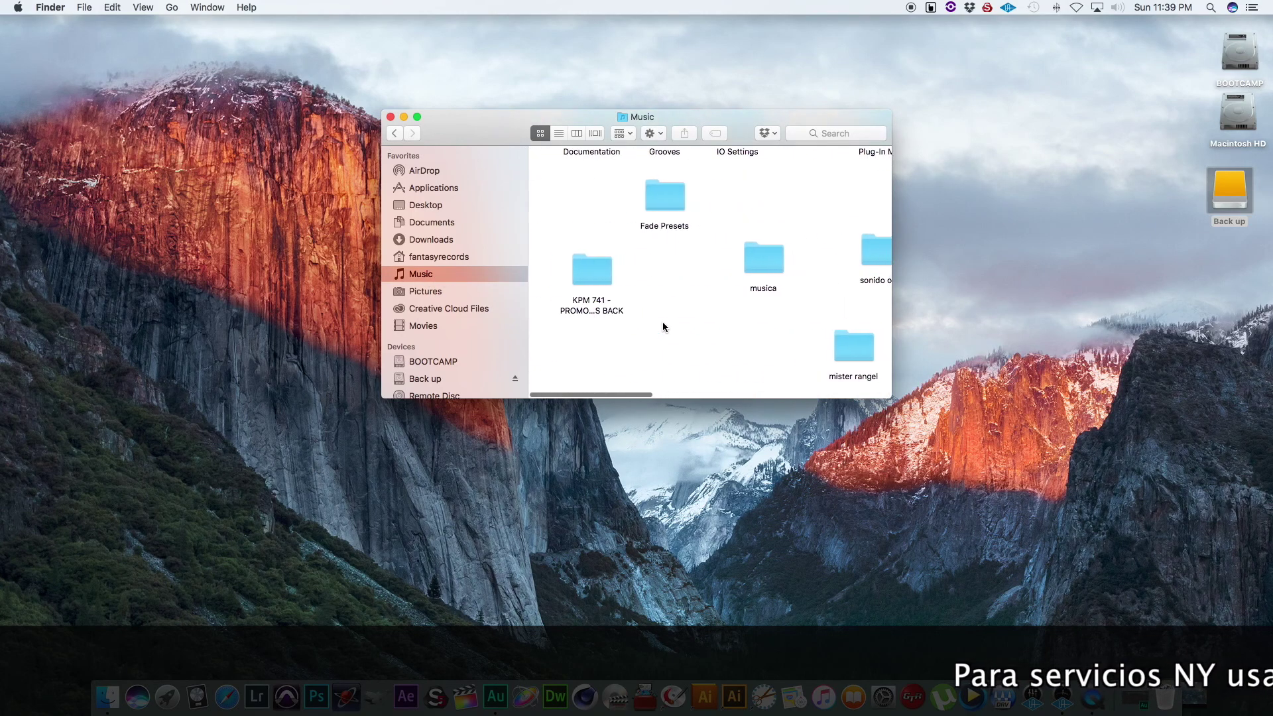
scroll(663, 326, right, 10)
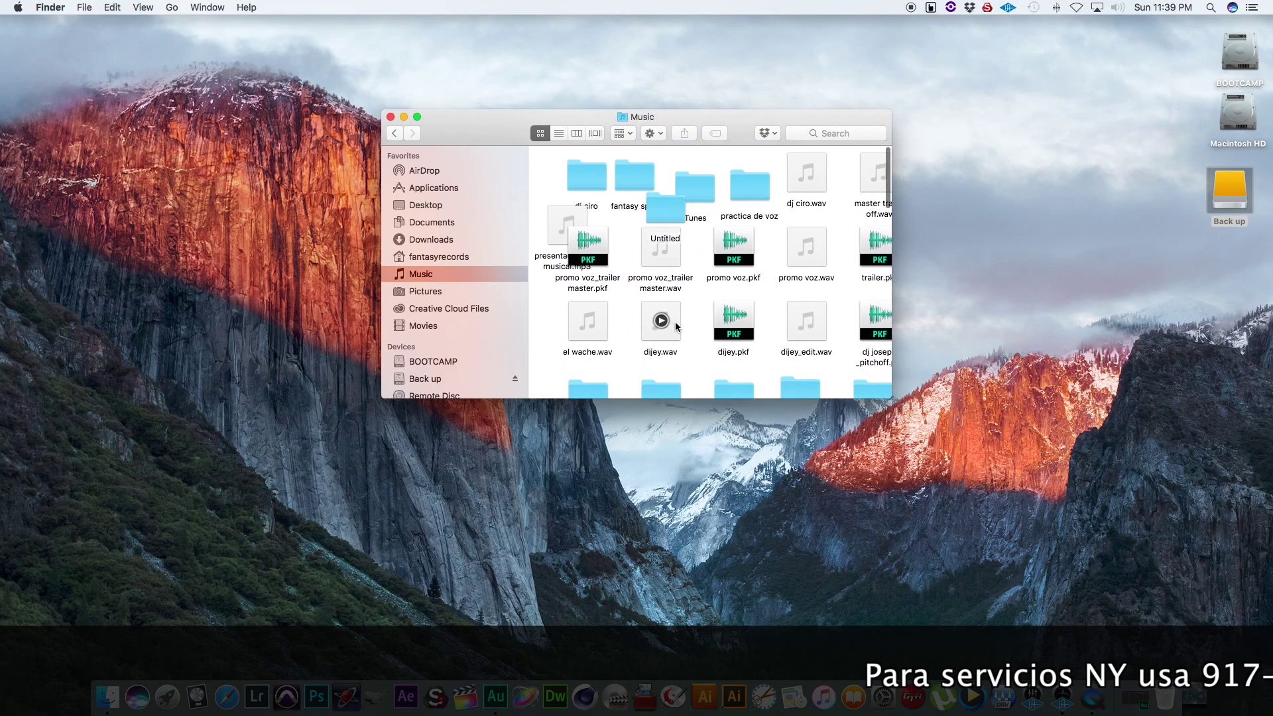
scroll(679, 331, right, 5)
scroll(680, 328, down, 5)
scroll(679, 325, left, 5)
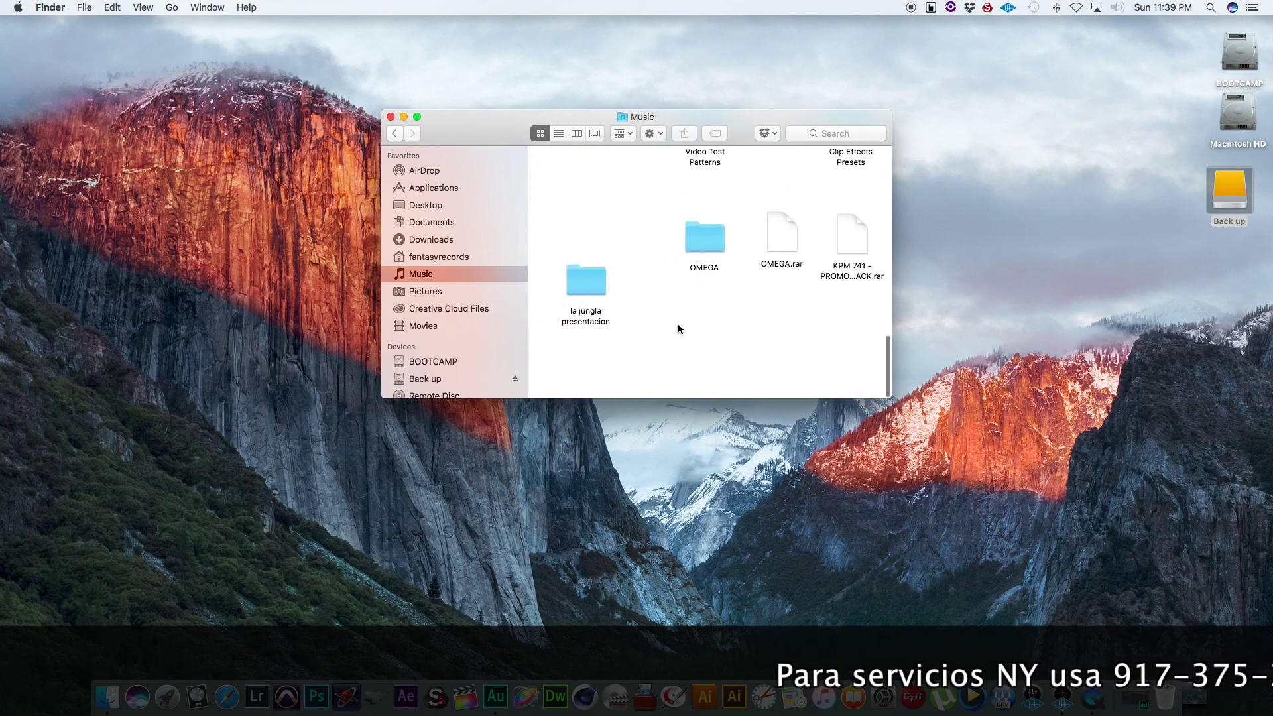
scroll(680, 329, left, 5)
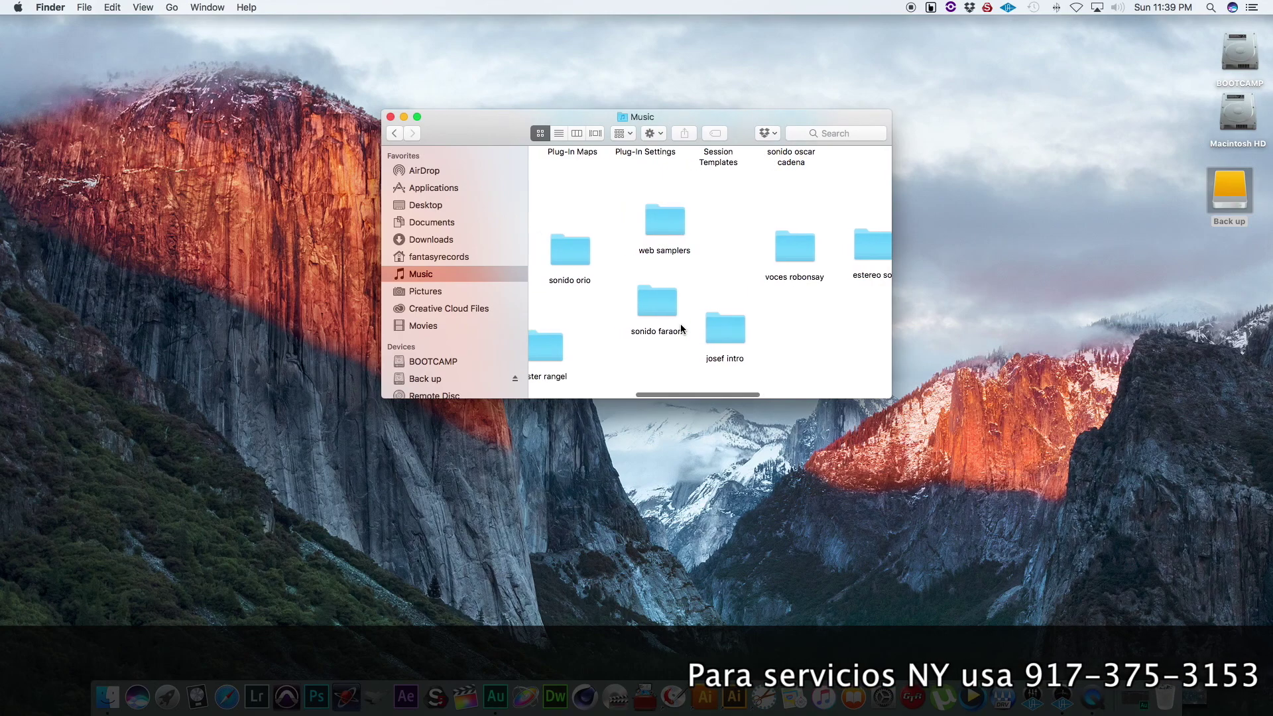
scroll(681, 328, left, 5)
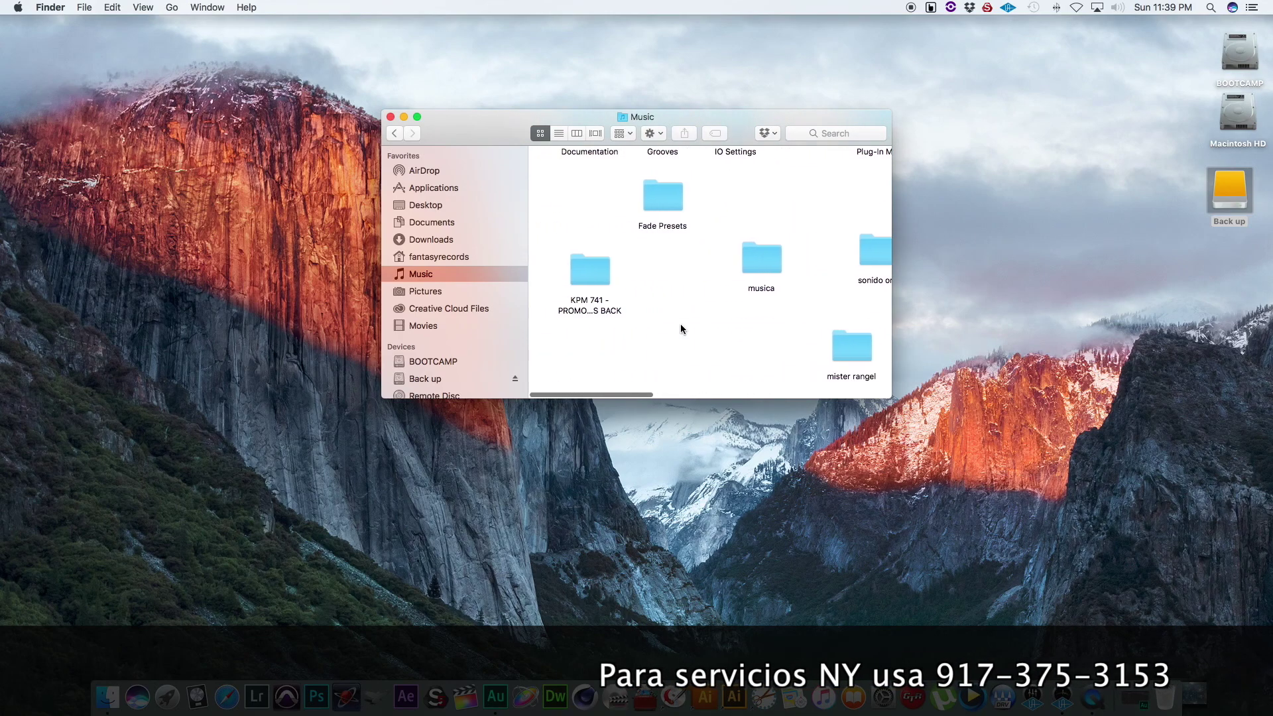
scroll(683, 328, right, 10)
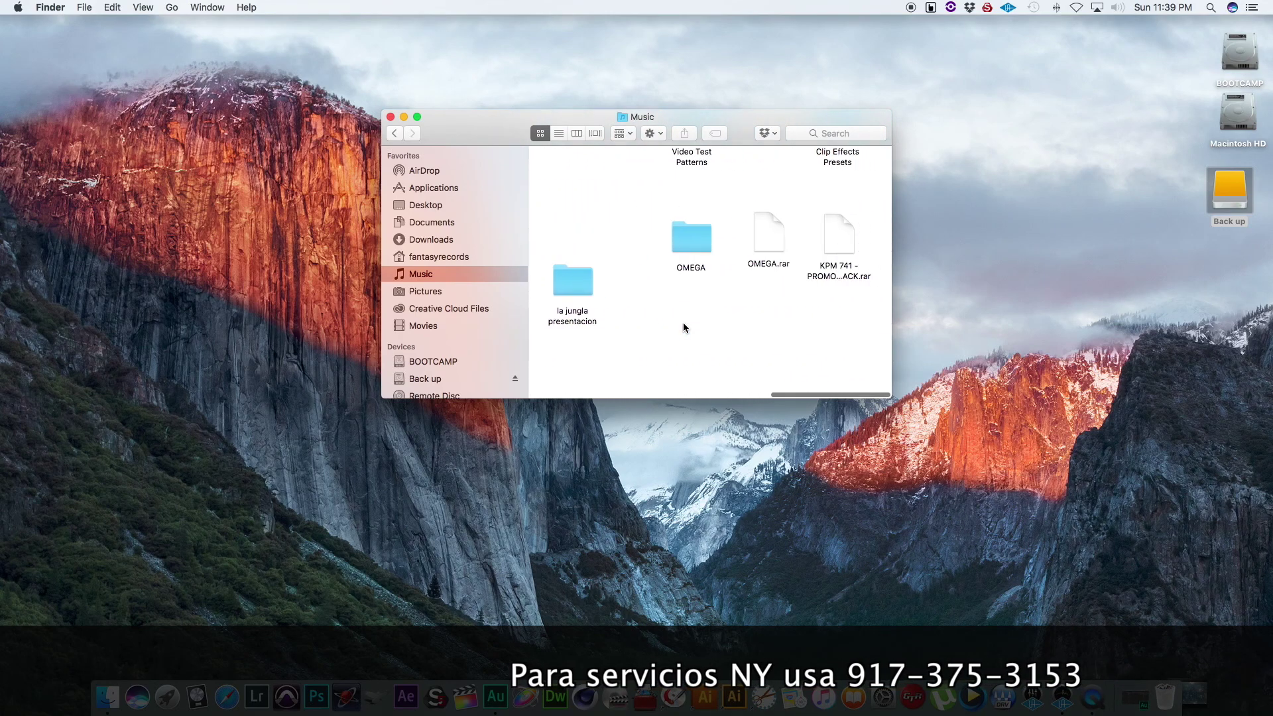
drag(891, 398, 1067, 606)
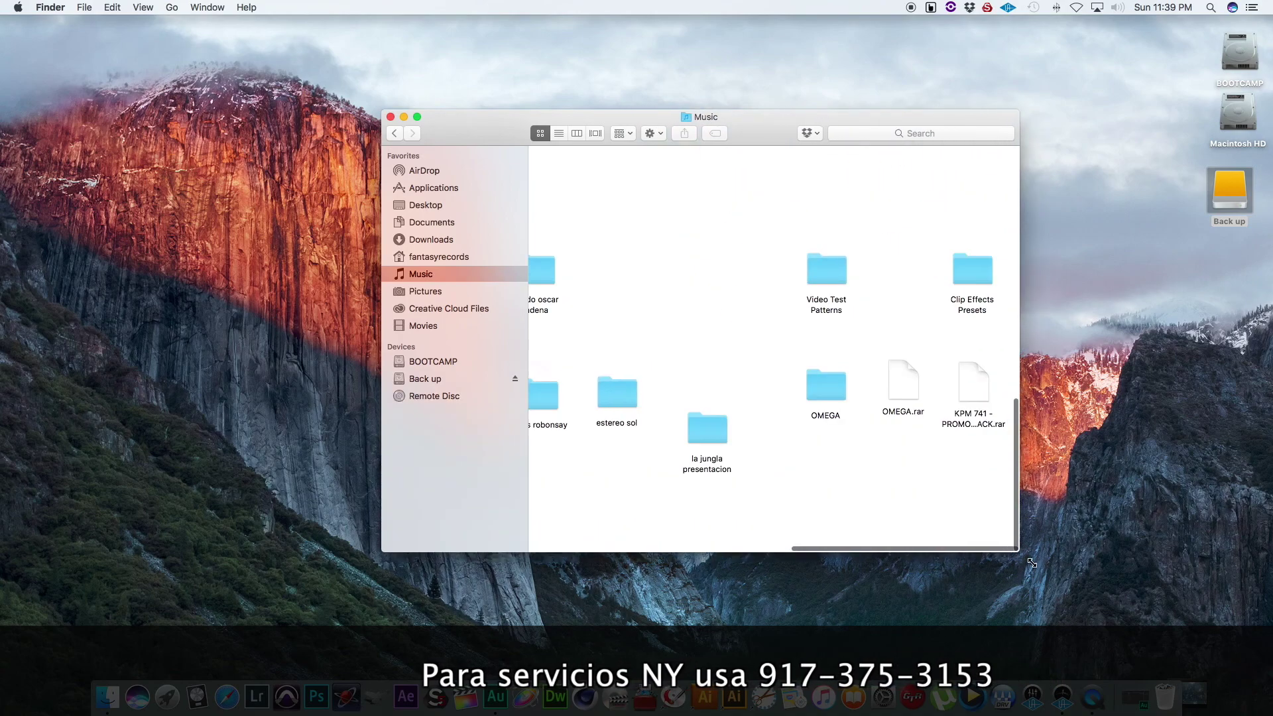
scroll(962, 515, up, 10)
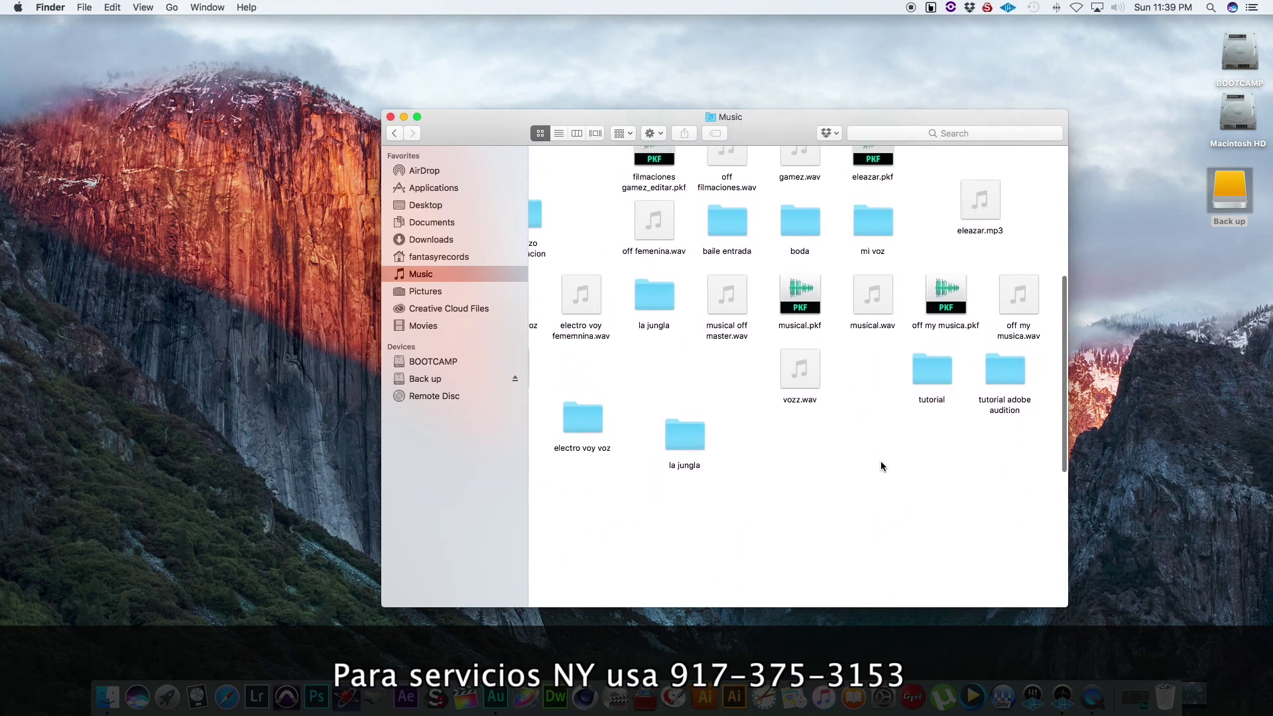
double_click(1008, 370)
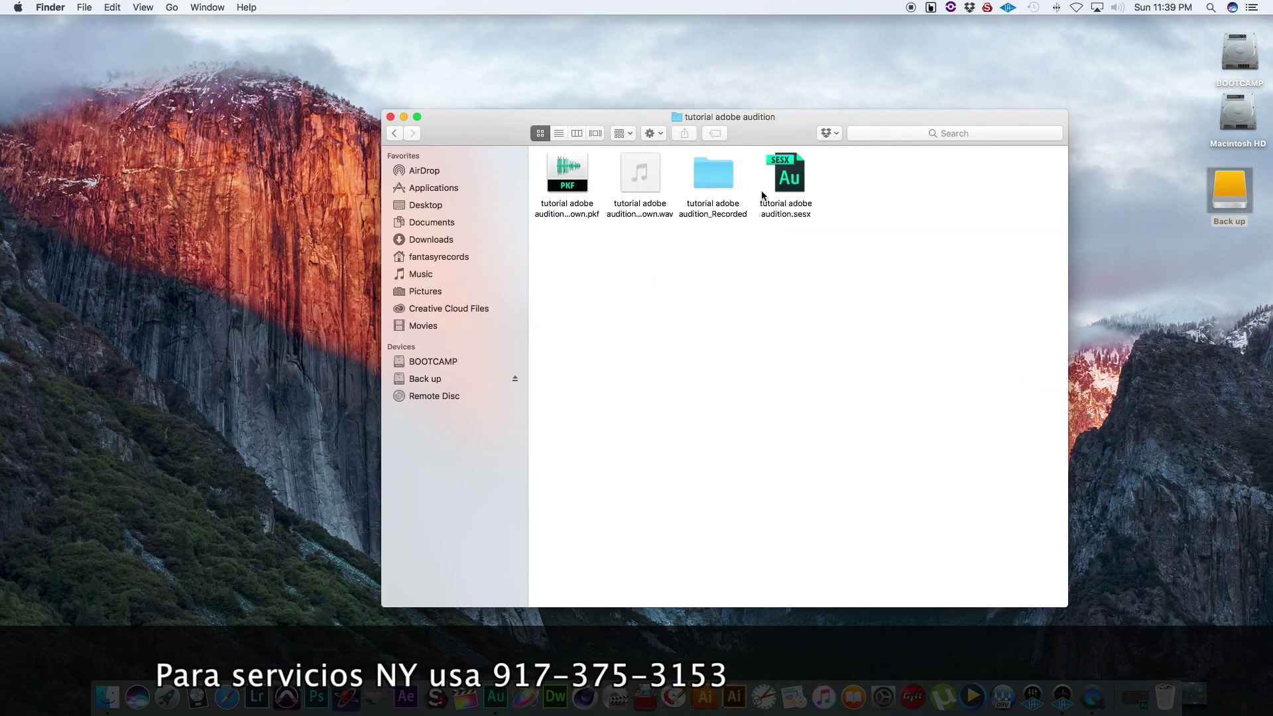
Check the exported mixdown WAV file in the session folder and close the Finder window
mouse_move(637, 174)
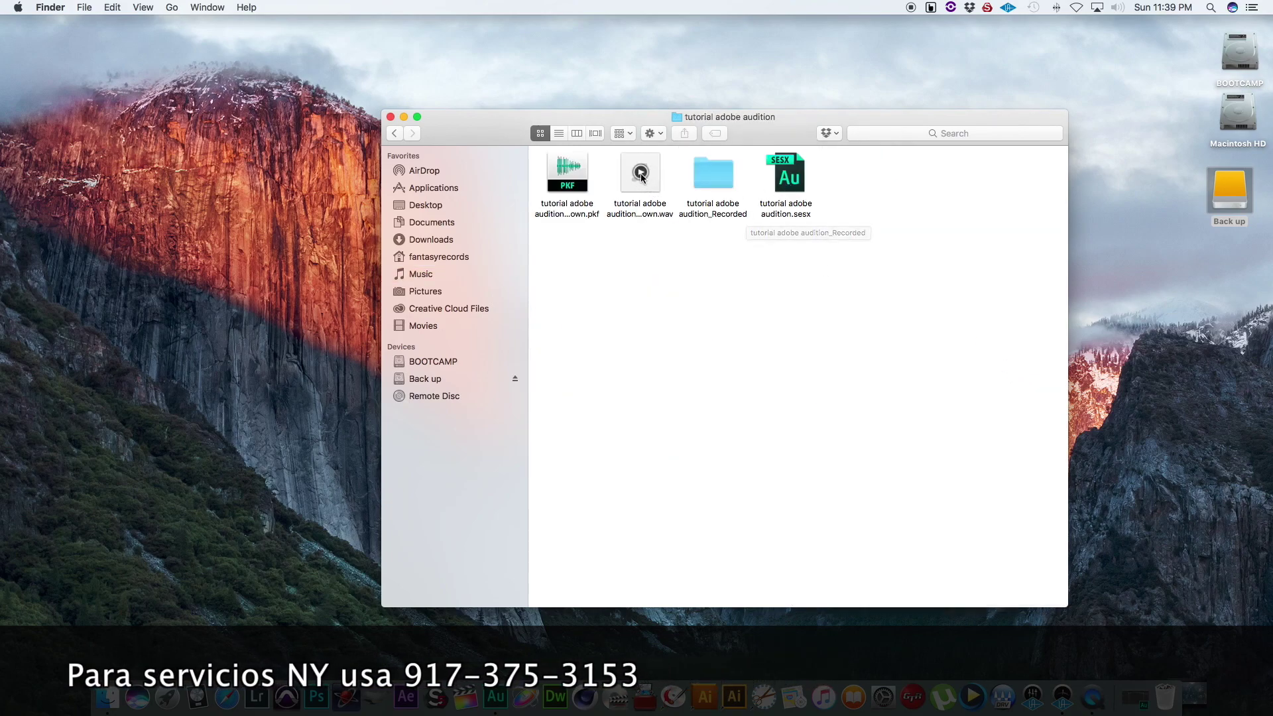
click(640, 173)
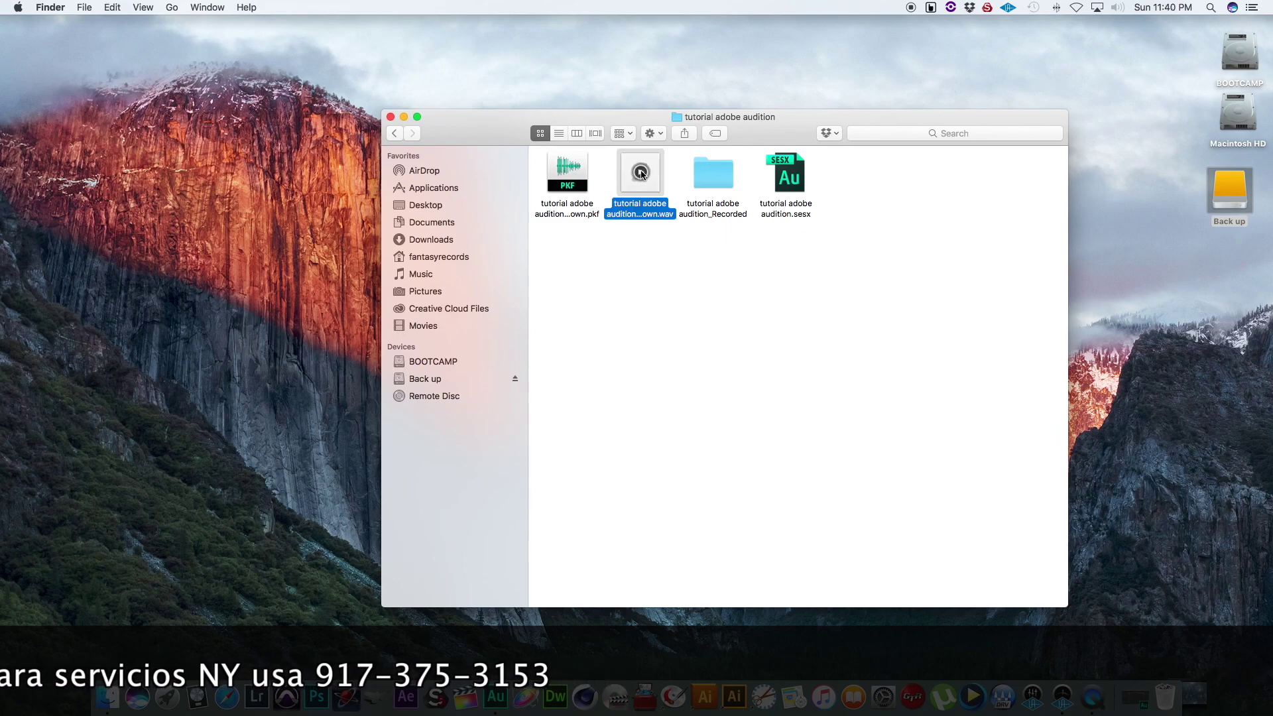
click(390, 116)
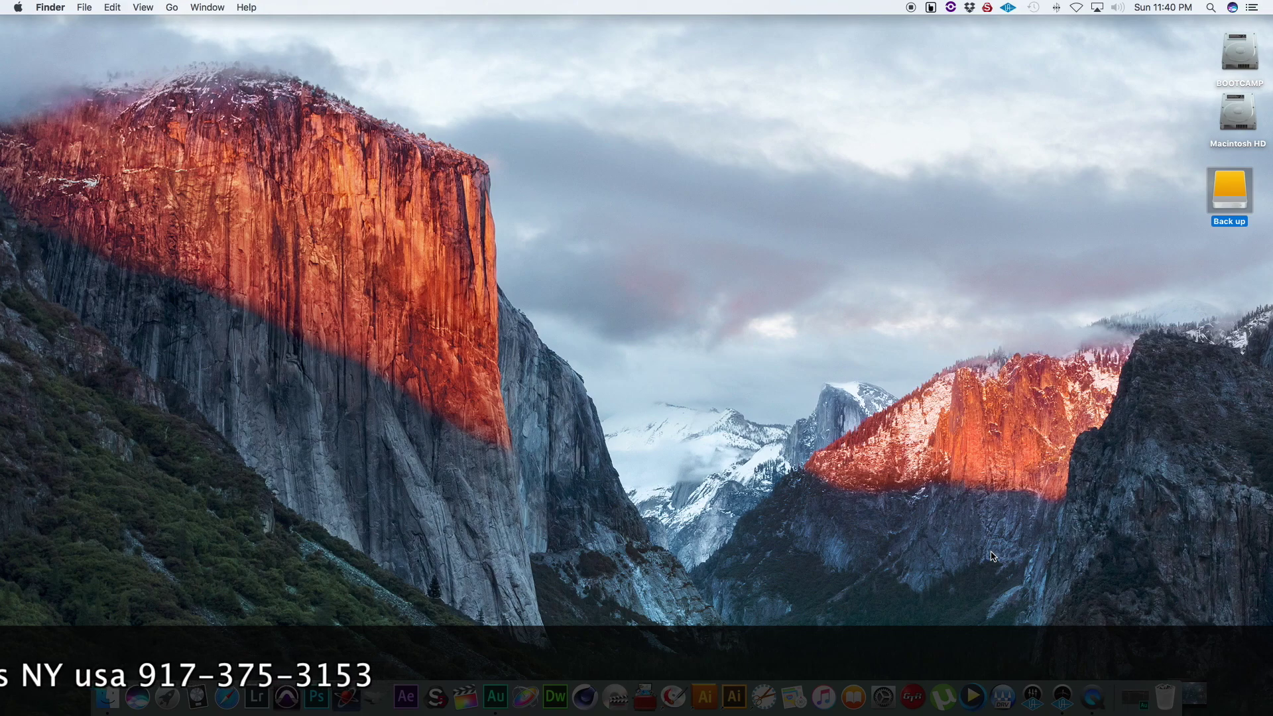